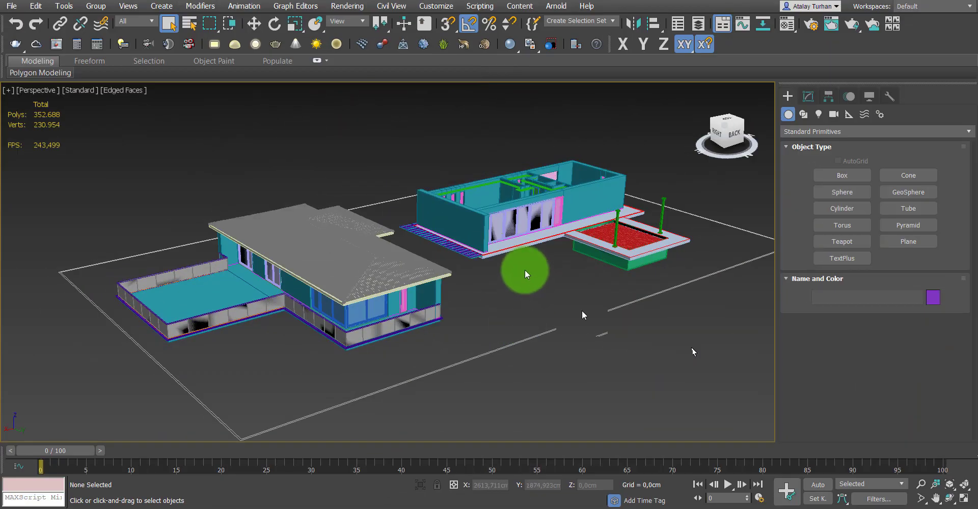
- Frame both buildings and select all the pieces of the left house
{"action": "middle_click_drag", "start_coordinate": [491, 316], "coordinate": [520, 310]}
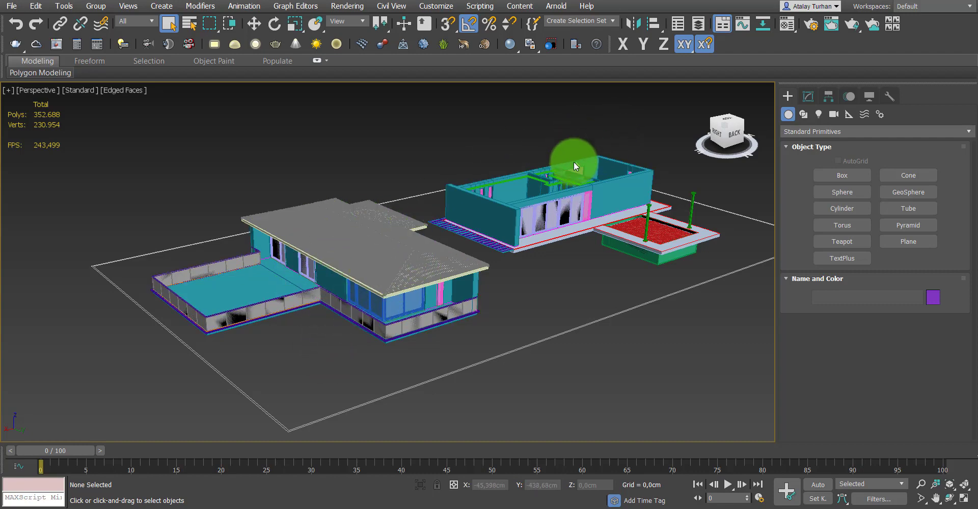
{"action": "mouse_move", "coordinate": [583, 280]}
{"action": "middle_mouse_down"}
{"action": "mouse_move", "coordinate": [612, 299]}
{"action": "mouse_move", "coordinate": [555, 309]}
{"action": "mouse_move", "coordinate": [535, 290]}
{"action": "mouse_move", "coordinate": [452, 271]}
{"action": "mouse_move", "coordinate": [495, 282]}
{"action": "mouse_move", "coordinate": [470, 181]}
{"action": "middle_mouse_up"}
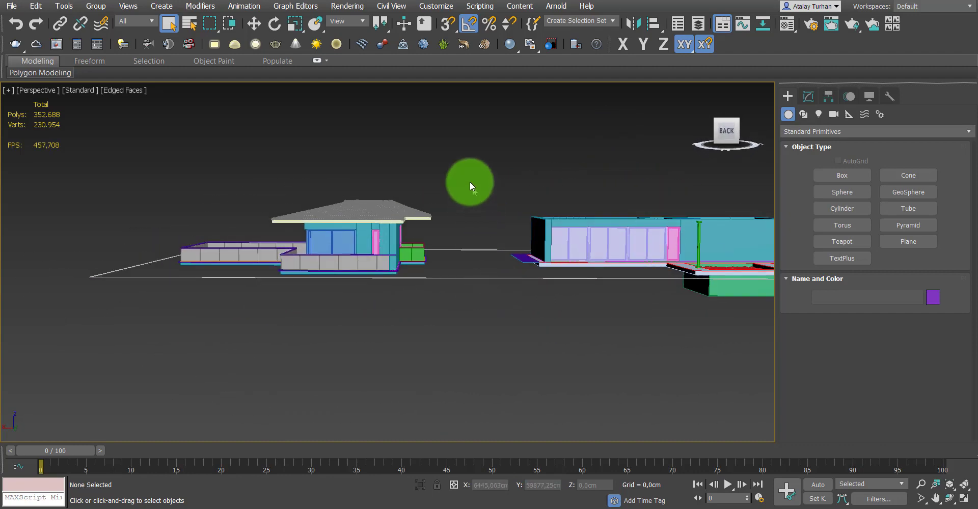
{"action": "left_click_drag", "start_coordinate": [145, 345], "coordinate": [147, 344]}
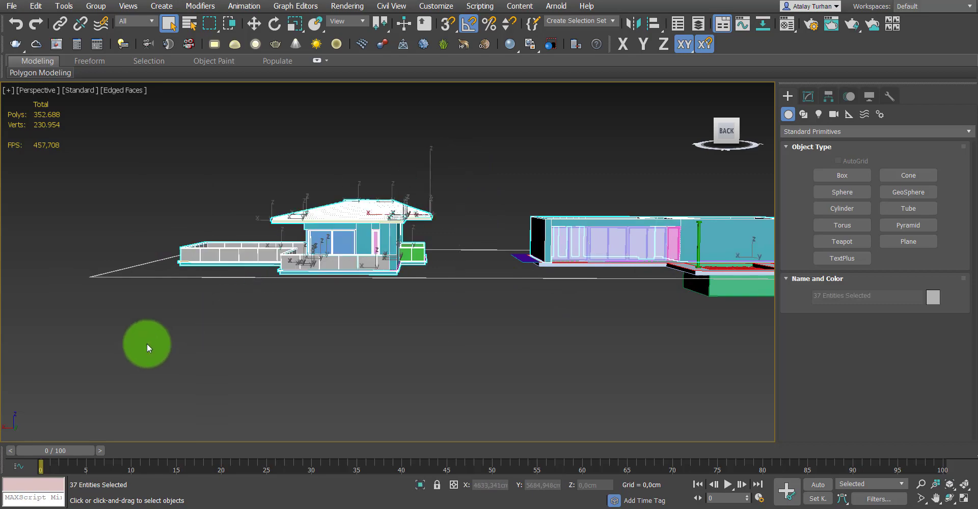
{"action": "mouse_move", "coordinate": [241, 295]}
{"action": "middle_mouse_down", "text": "alt"}
{"action": "mouse_move", "coordinate": [275, 306]}
{"action": "mouse_move", "coordinate": [397, 295]}
{"action": "middle_mouse_up", "text": "alt"}
- Detach the wall element at the house's right end from Line001 at Element level
{"action": "left_click", "coordinate": [489, 279]}
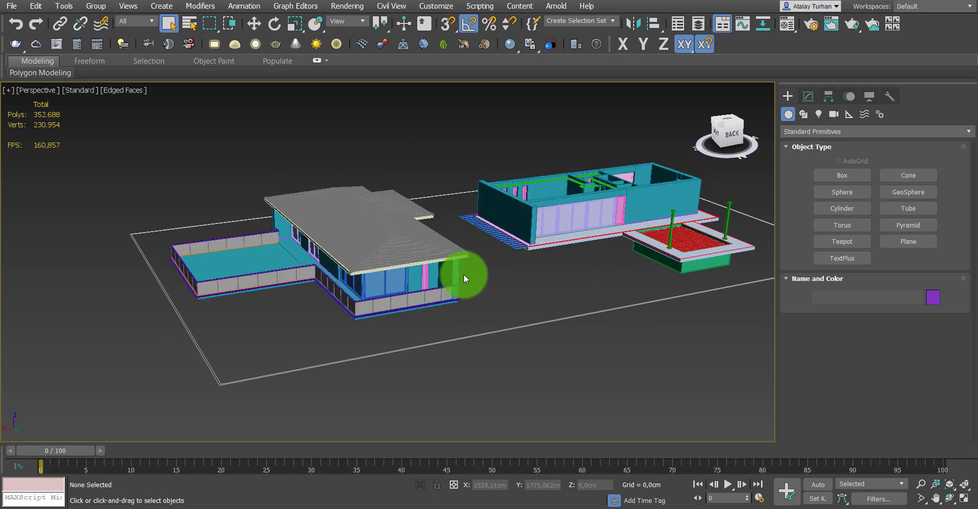
{"action": "left_click", "coordinate": [457, 274]}
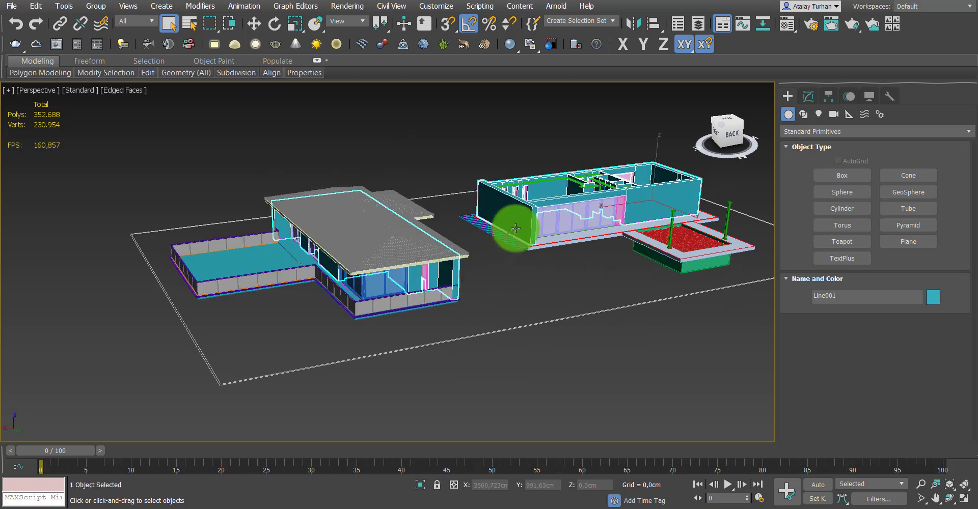
{"action": "middle_click_drag", "start_coordinate": [490, 266], "coordinate": [473, 285]}
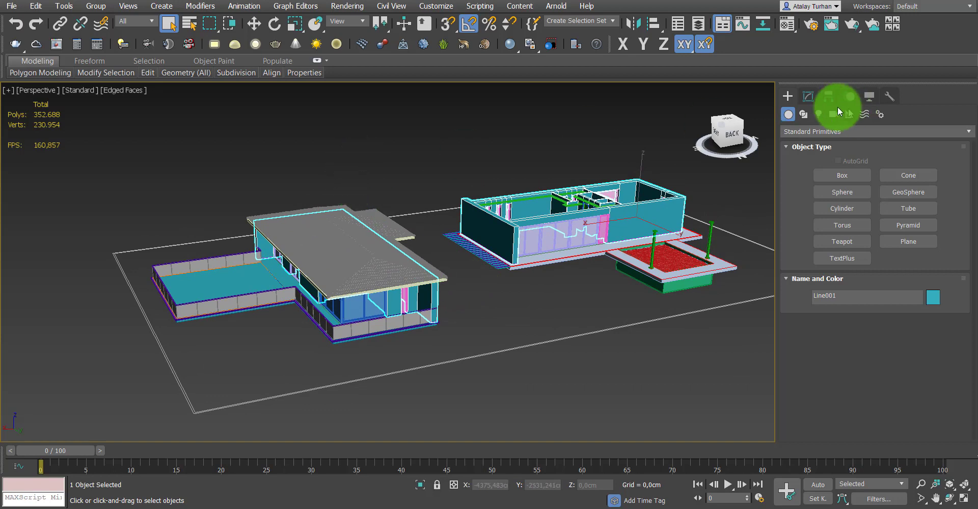
{"action": "left_click", "coordinate": [808, 100]}
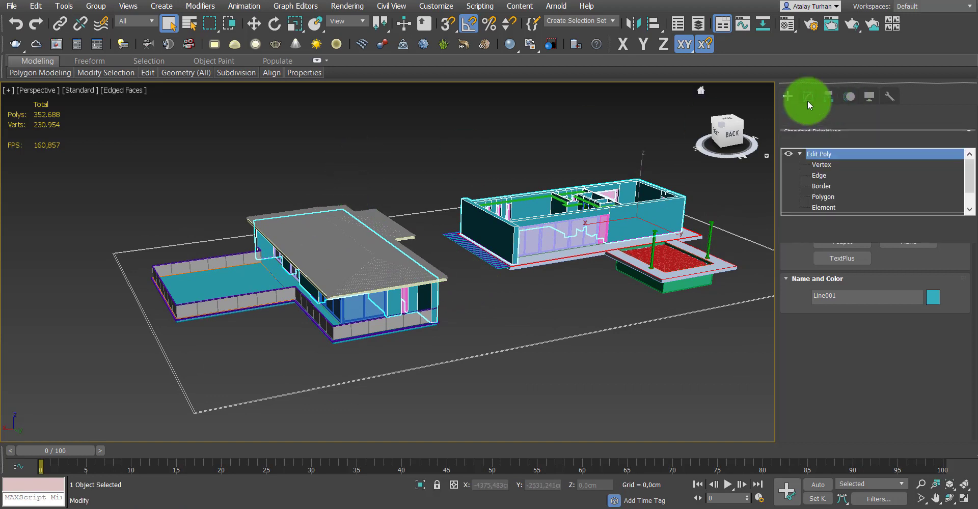
{"action": "left_click", "coordinate": [822, 206]}
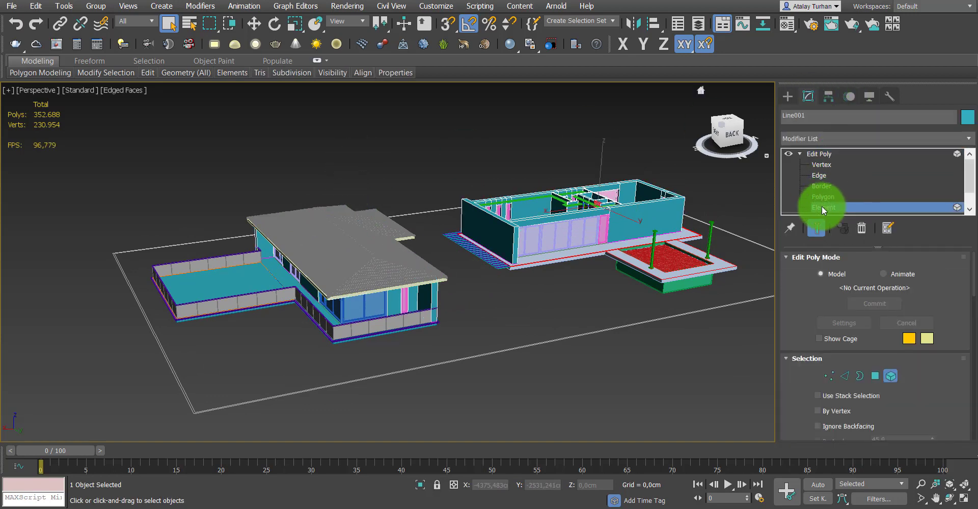
{"action": "left_click", "coordinate": [435, 297]}
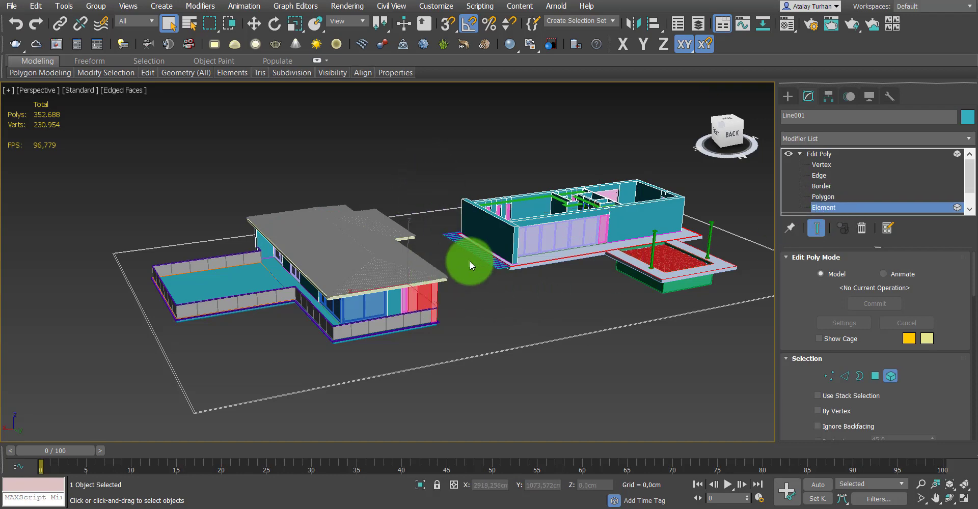
{"action": "mouse_move", "coordinate": [469, 261]}
{"action": "middle_mouse_down", "text": "alt"}
{"action": "mouse_move", "coordinate": [469, 288]}
{"action": "mouse_move", "coordinate": [463, 279]}
{"action": "middle_mouse_up", "text": "alt"}
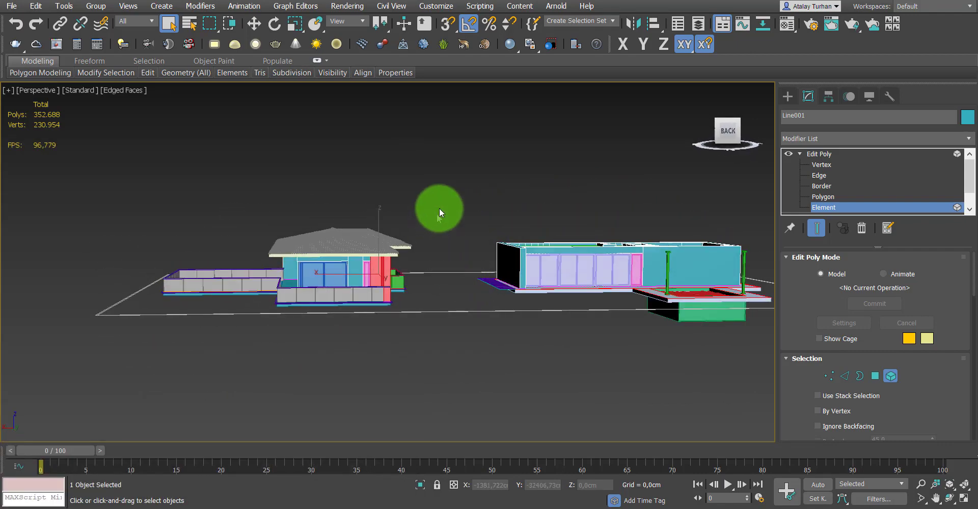
{"action": "middle_click_drag", "start_coordinate": [232, 313], "coordinate": [278, 326], "text": "alt"}
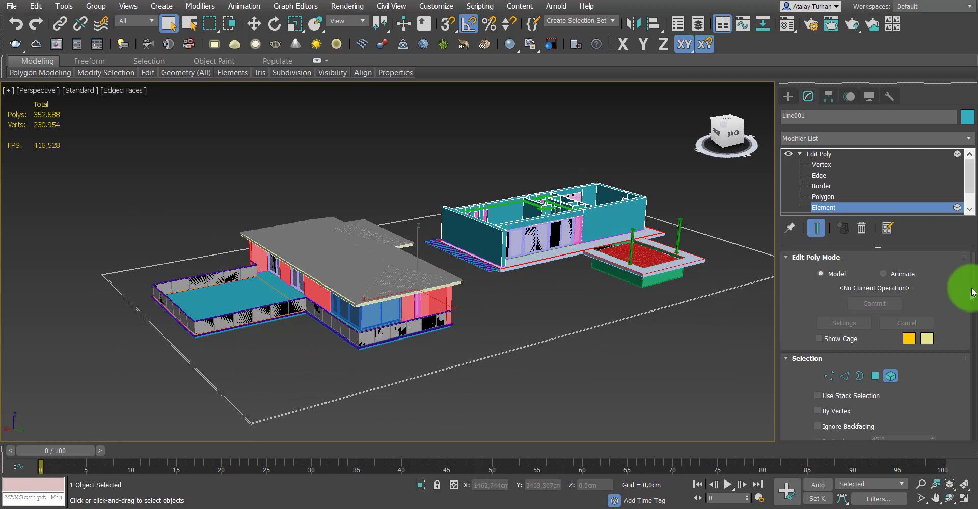
{"action": "left_click_drag", "start_coordinate": [971, 285], "coordinate": [971, 347]}
{"action": "left_click", "coordinate": [910, 361]}
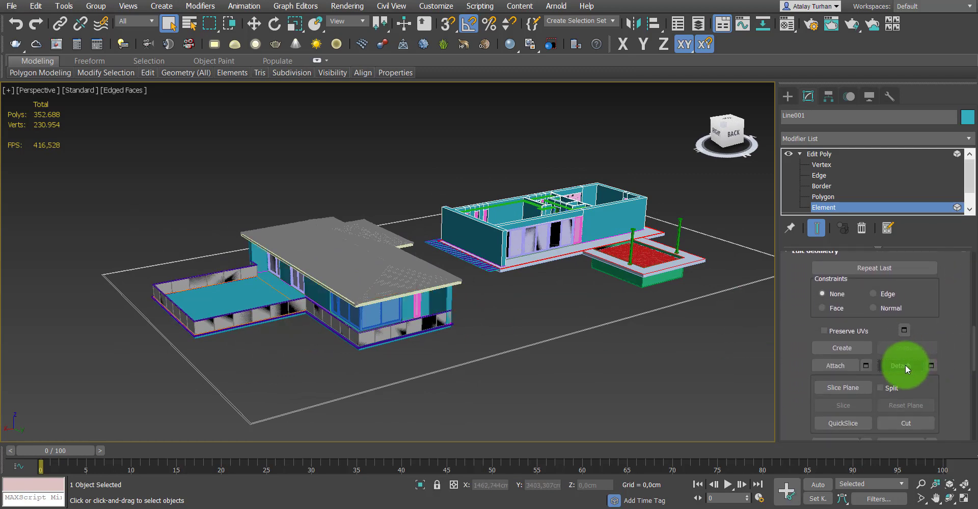
{"action": "left_click", "coordinate": [824, 153]}
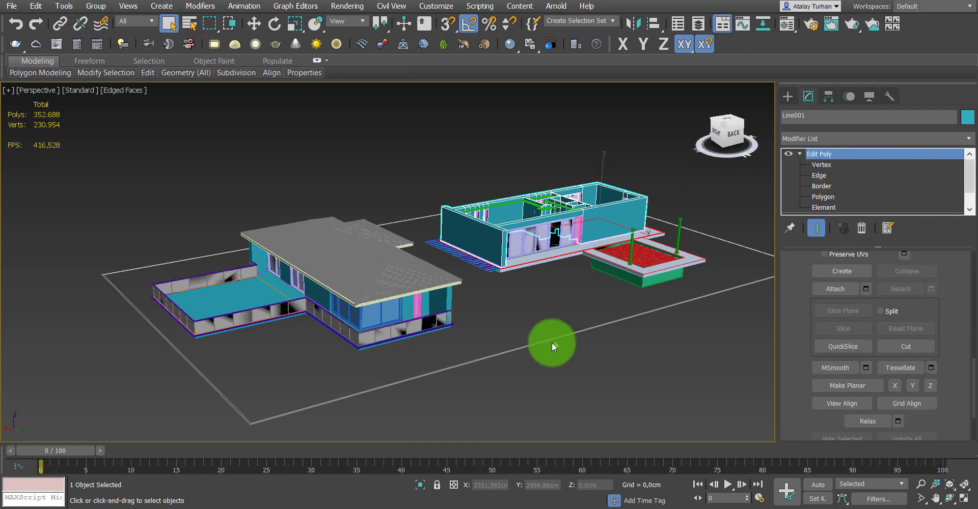
- Reselect all the parts of the left house from a higher three-quarter view
{"action": "middle_click_drag", "start_coordinate": [574, 395], "coordinate": [421, 270], "text": "alt"}
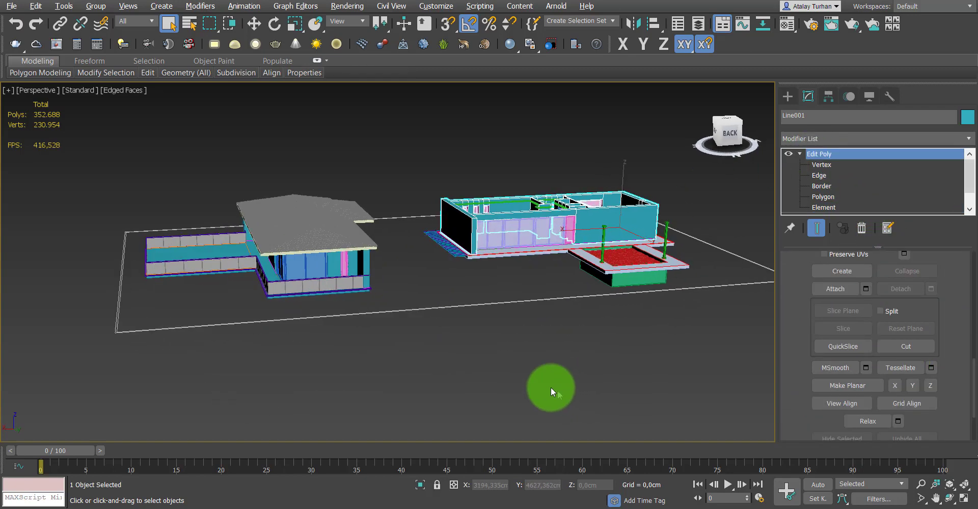
{"action": "left_click", "coordinate": [390, 175]}
{"action": "left_click_drag", "start_coordinate": [113, 319], "coordinate": [114, 319]}
{"action": "mouse_move", "coordinate": [157, 297]}
{"action": "middle_mouse_down", "text": "alt"}
{"action": "mouse_move", "coordinate": [300, 257]}
{"action": "mouse_move", "coordinate": [357, 310]}
{"action": "mouse_move", "coordinate": [384, 300]}
{"action": "mouse_move", "coordinate": [273, 284]}
{"action": "mouse_move", "coordinate": [361, 305]}
{"action": "middle_mouse_up", "text": "alt"}
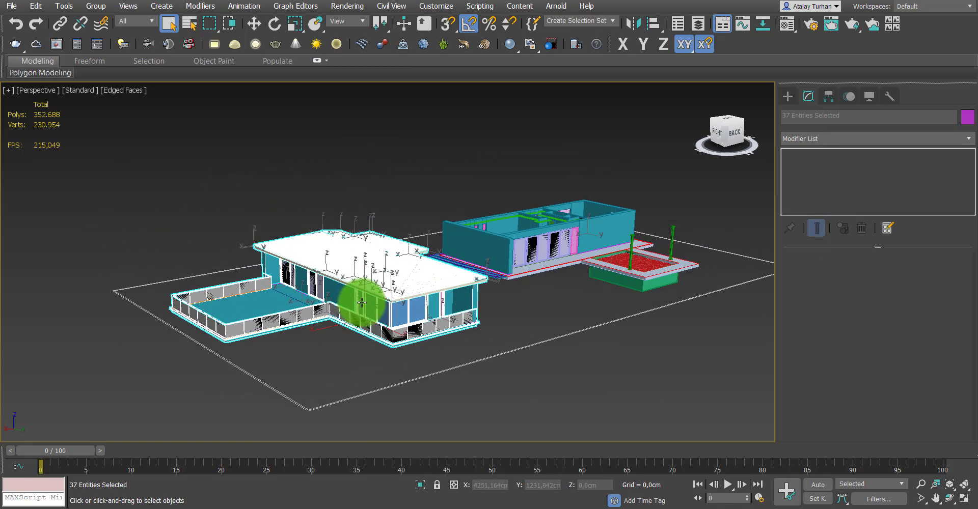
- Group the selected house parts under the name 'upstairs', dismissing a security warning
{"action": "left_click", "coordinate": [96, 7]}
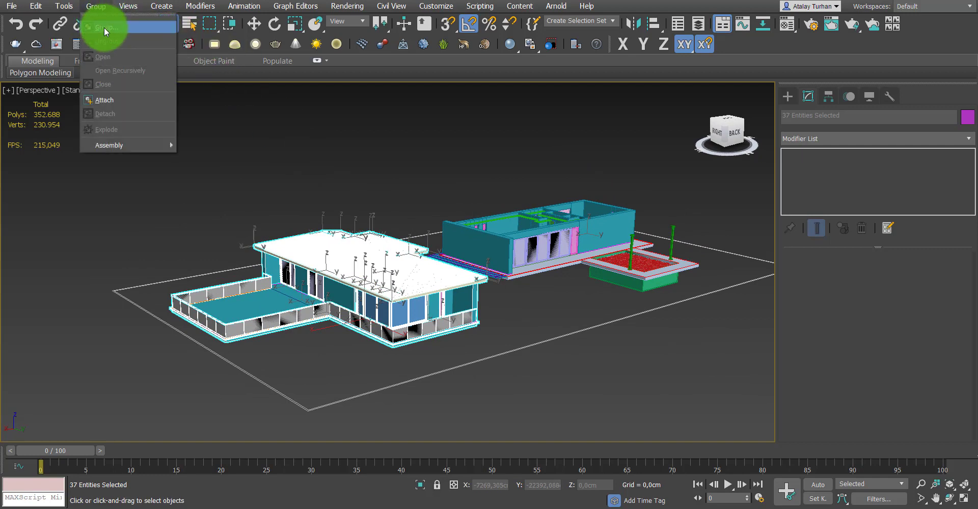
{"action": "left_click", "coordinate": [104, 27]}
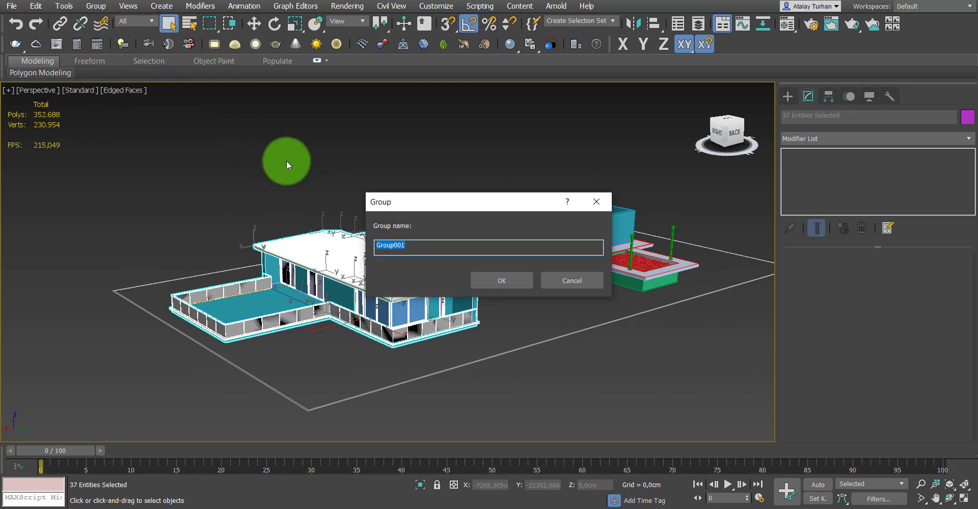
{"action": "type", "text": "u"}
{"action": "type", "text": "pst"}
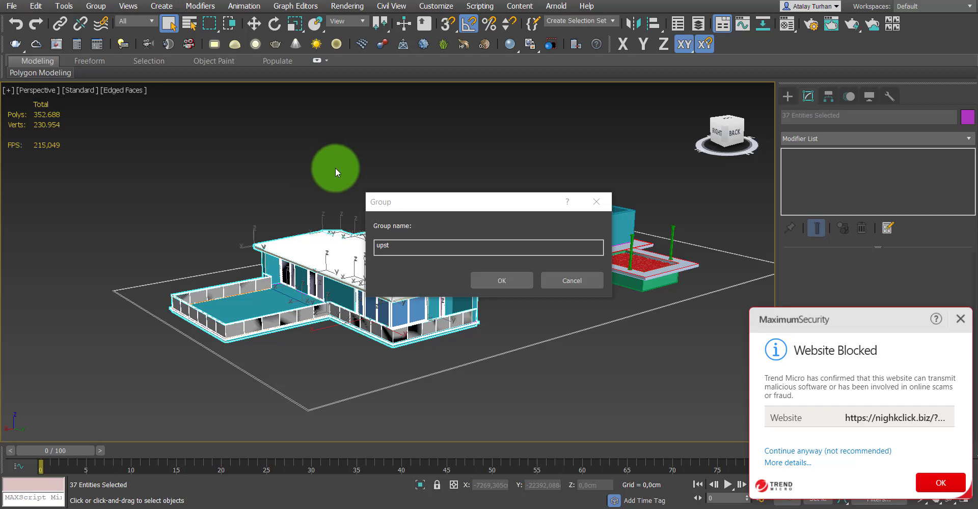
{"action": "left_click", "coordinate": [956, 319]}
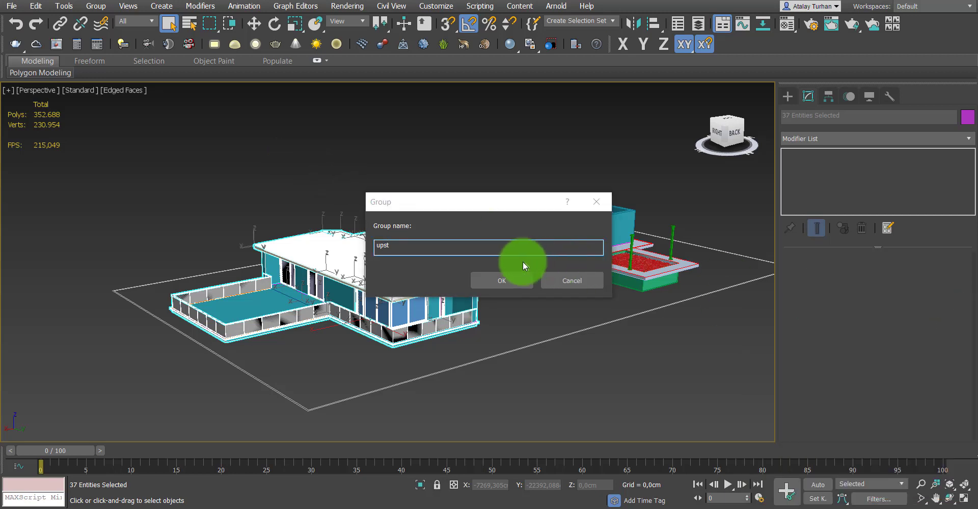
{"action": "left_click", "coordinate": [499, 277]}
- Toggle the upstairs group's selection off and on, leaving it selected, and pan right
{"action": "left_click", "coordinate": [527, 322]}
{"action": "left_click", "coordinate": [443, 289]}
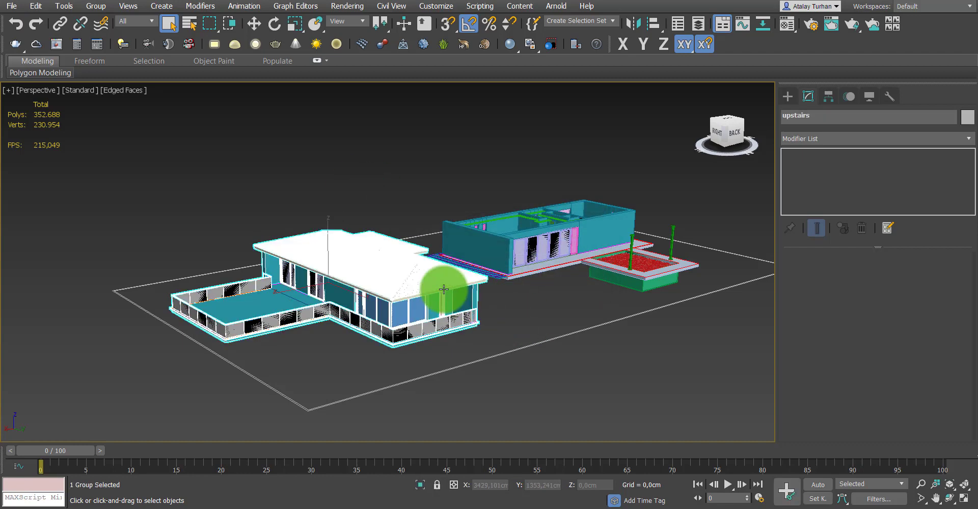
{"action": "left_click", "coordinate": [490, 300]}
{"action": "left_click", "coordinate": [432, 283]}
{"action": "mouse_move", "coordinate": [314, 325]}
{"action": "middle_mouse_down"}
{"action": "mouse_move", "coordinate": [428, 316]}
{"action": "mouse_move", "coordinate": [399, 315]}
{"action": "middle_mouse_up"}
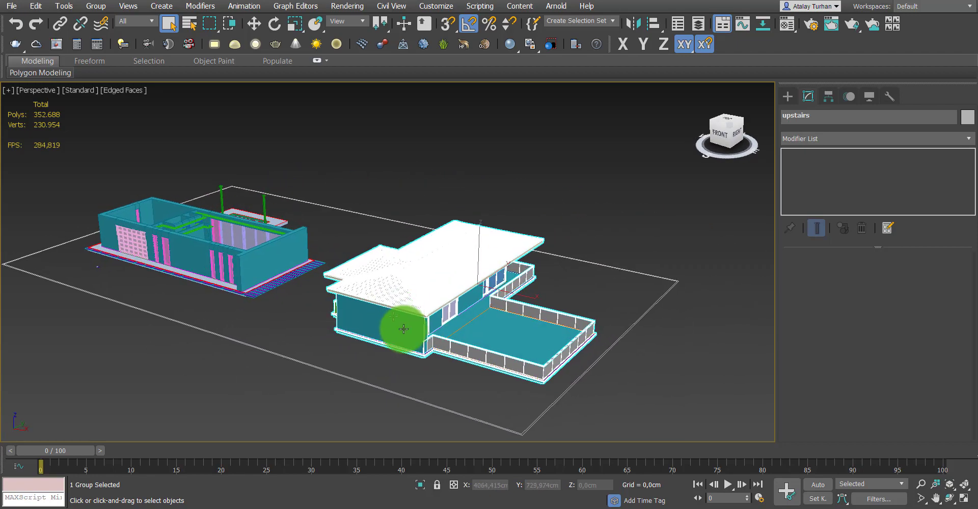
- Adjust the snap settings for vertex snapping and switch to the Move tool
{"action": "right_click", "coordinate": [444, 26]}
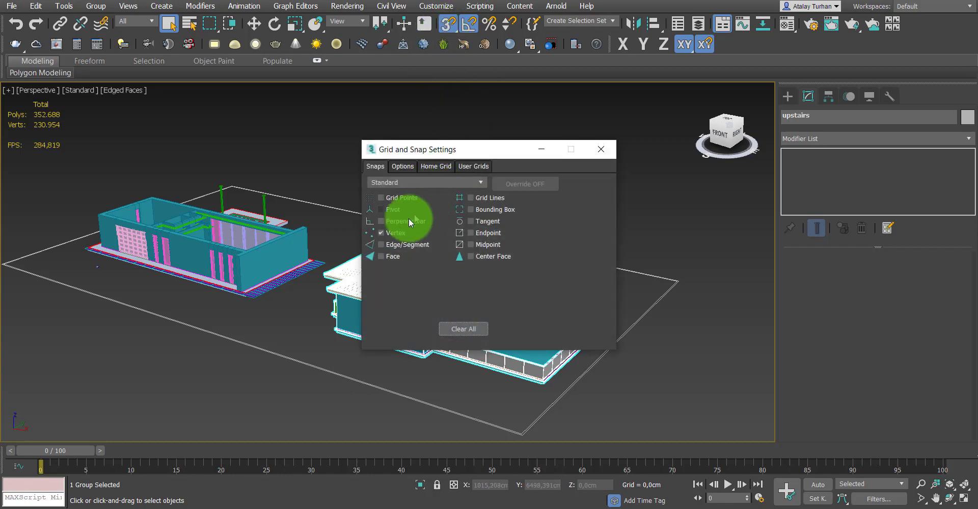
{"action": "left_click", "coordinate": [539, 151]}
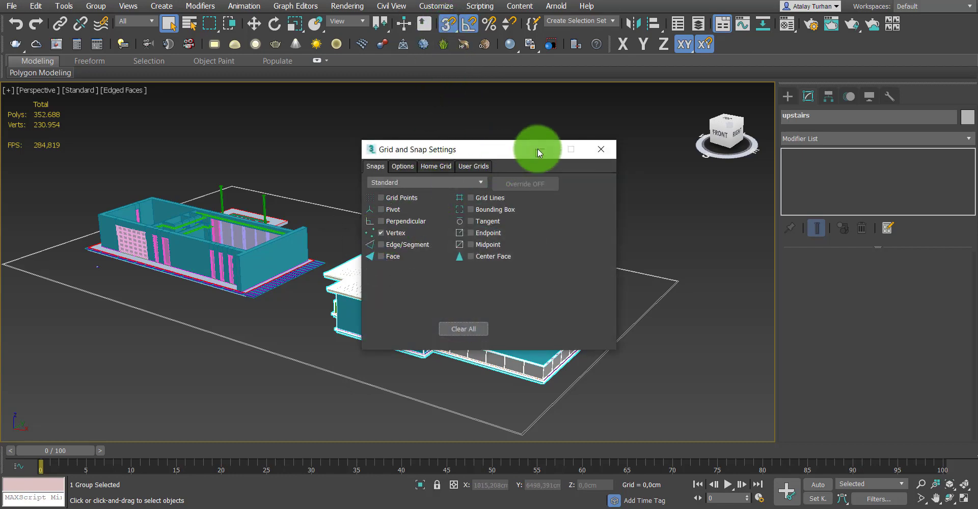
{"action": "left_click", "coordinate": [594, 152]}
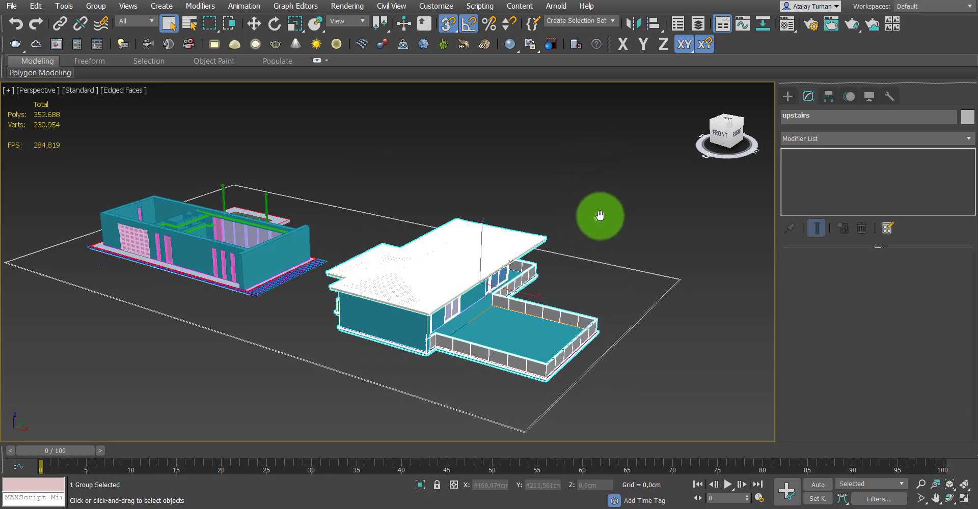
{"action": "scroll", "coordinate": [600, 212], "scroll_direction": "up", "scroll_amount": 3}
{"action": "scroll", "coordinate": [544, 397], "scroll_direction": "up", "scroll_amount": 2}
{"action": "scroll", "coordinate": [542, 345], "scroll_direction": "up", "scroll_amount": 2}
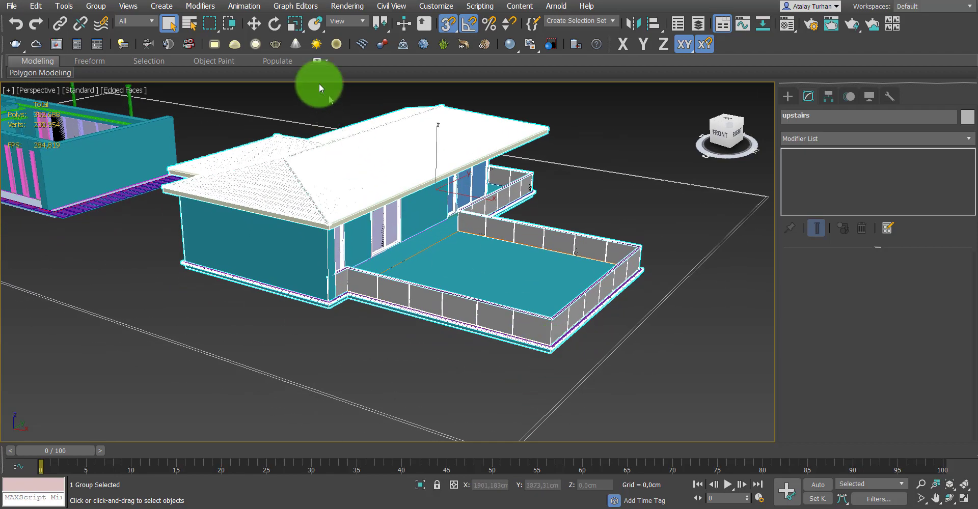
{"action": "left_click", "coordinate": [253, 30]}
- Drag the upstairs group over toward the ground-floor building
{"action": "scroll", "coordinate": [535, 345], "scroll_direction": "up", "scroll_amount": 2}
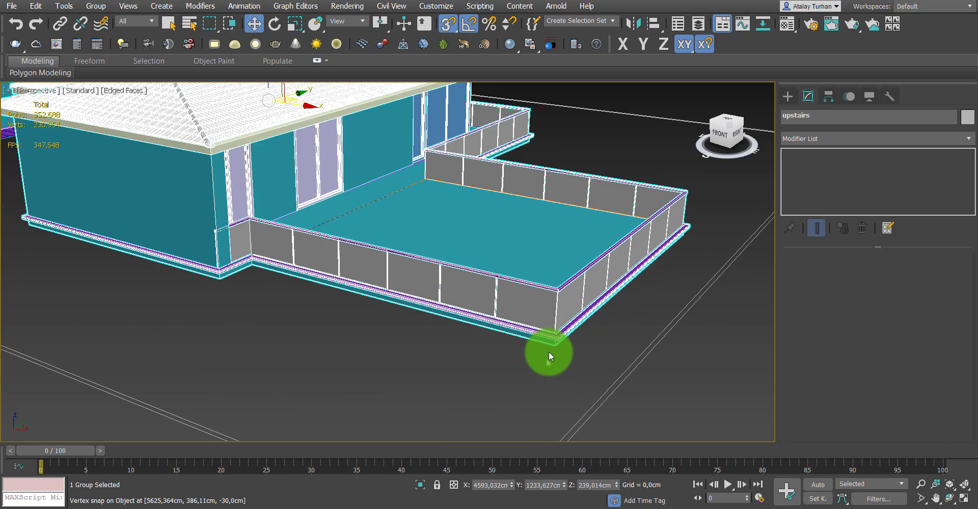
{"action": "scroll", "coordinate": [549, 351], "scroll_direction": "up", "scroll_amount": 2}
{"action": "scroll", "coordinate": [559, 343], "scroll_direction": "down", "scroll_amount": 1}
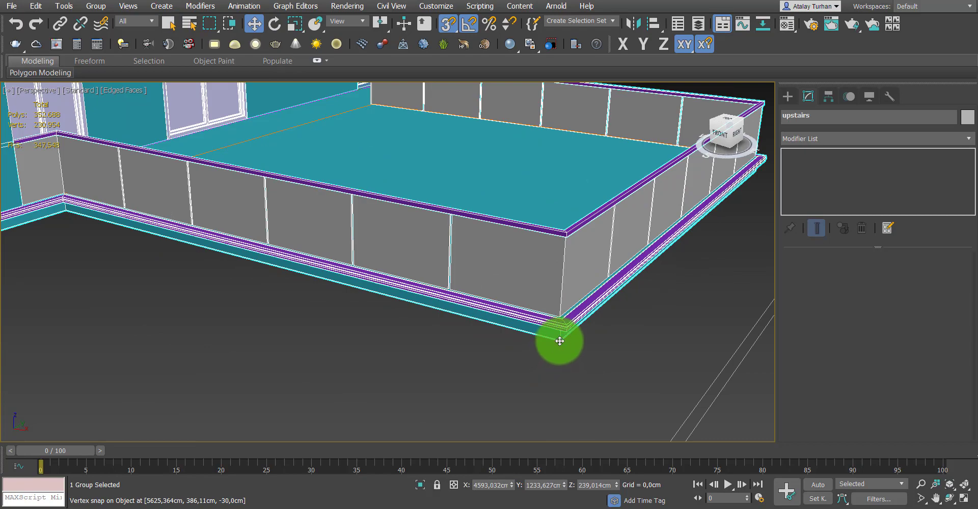
{"action": "scroll", "coordinate": [531, 279], "scroll_direction": "down", "scroll_amount": 3}
{"action": "scroll", "coordinate": [582, 301], "scroll_direction": "down", "scroll_amount": 2}
{"action": "mouse_move", "coordinate": [582, 301]}
{"action": "left_mouse_down"}
{"action": "mouse_move", "coordinate": [192, 300]}
{"action": "mouse_move", "coordinate": [260, 216]}
{"action": "left_mouse_up"}
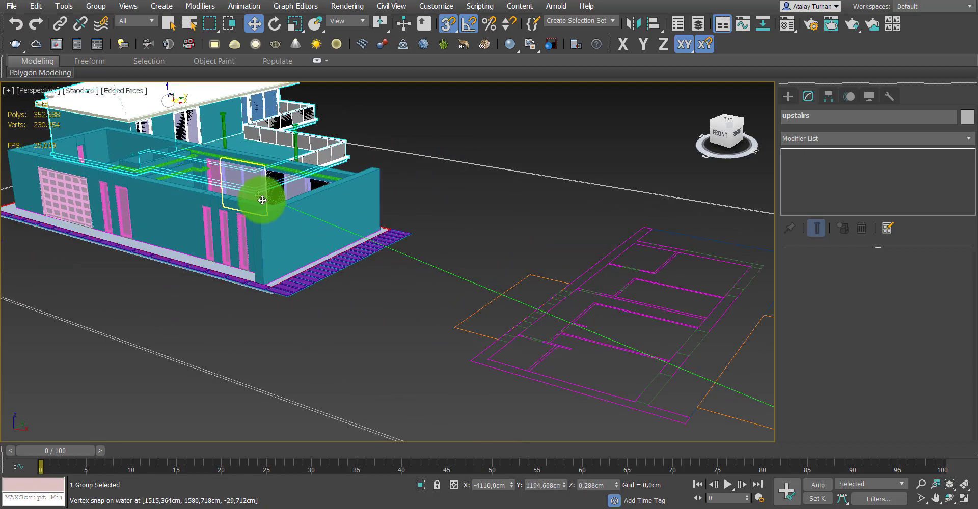
{"action": "scroll", "coordinate": [259, 215], "scroll_direction": "up", "scroll_amount": 1}
{"action": "scroll", "coordinate": [259, 216], "scroll_direction": "up", "scroll_amount": 1}
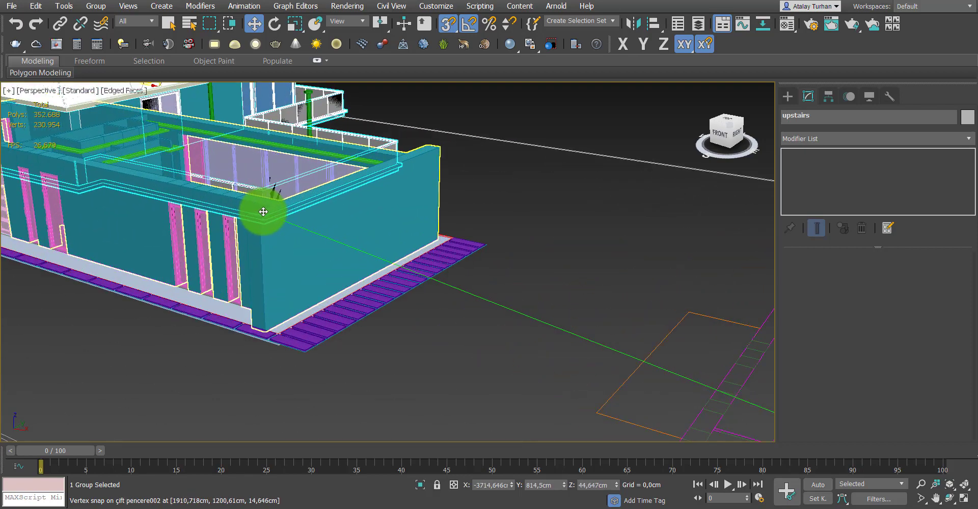
{"action": "scroll", "coordinate": [260, 218], "scroll_direction": "up", "scroll_amount": 1}
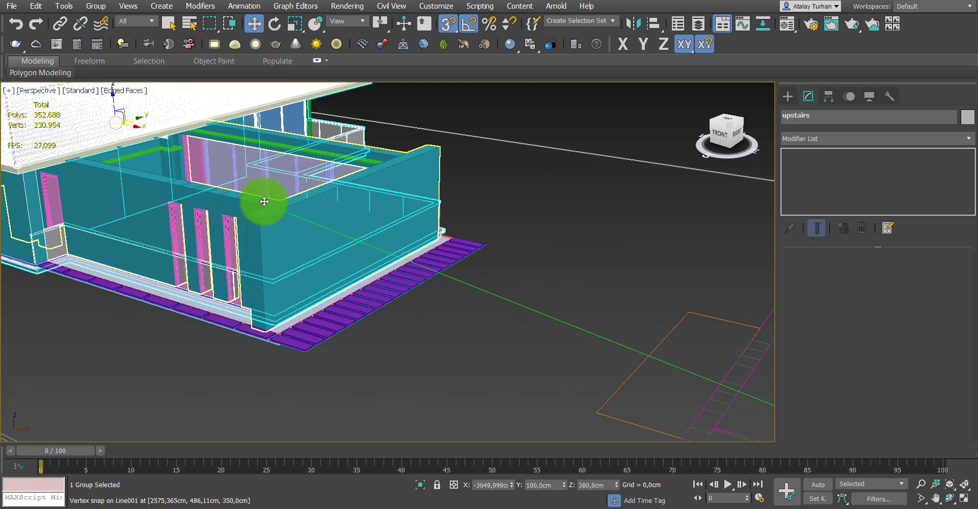
{"action": "mouse_move", "coordinate": [257, 217]}
{"action": "left_mouse_down"}
{"action": "mouse_move", "coordinate": [336, 276]}
{"action": "mouse_move", "coordinate": [327, 277]}
{"action": "left_mouse_up"}
{"action": "scroll", "coordinate": [327, 277], "scroll_direction": "down", "scroll_amount": 2}
{"action": "scroll", "coordinate": [302, 256], "scroll_direction": "down", "scroll_amount": 2}
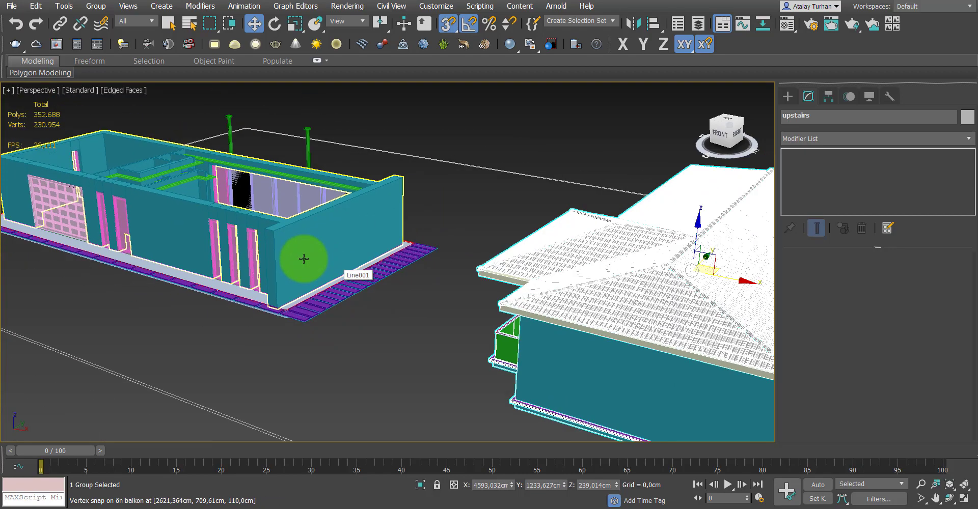
{"action": "scroll", "coordinate": [360, 258], "scroll_direction": "down", "scroll_amount": 2}
{"action": "scroll", "coordinate": [484, 259], "scroll_direction": "down", "scroll_amount": 2}
{"action": "middle_click_drag", "start_coordinate": [484, 259], "coordinate": [469, 260]}
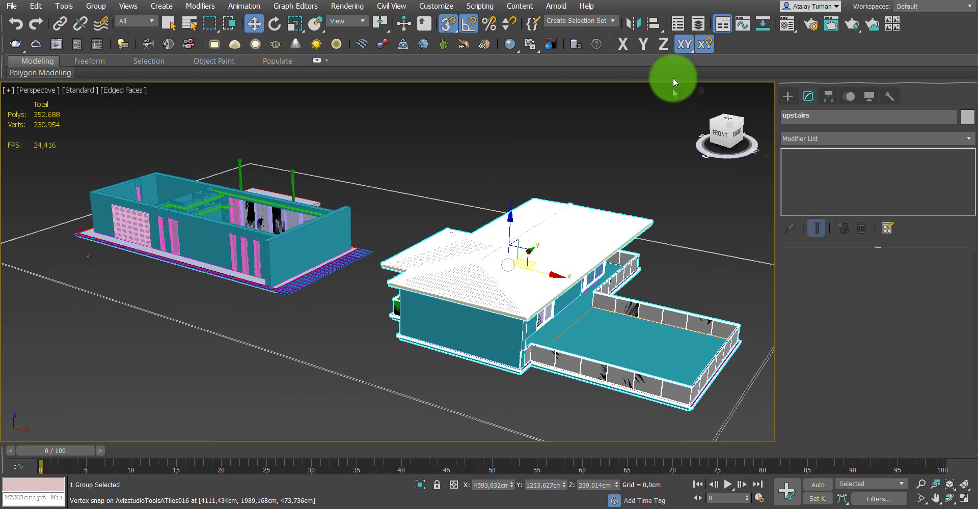
- Turn off the XY axis constraint and select the upstairs group at its corner
{"action": "left_click", "coordinate": [702, 50]}
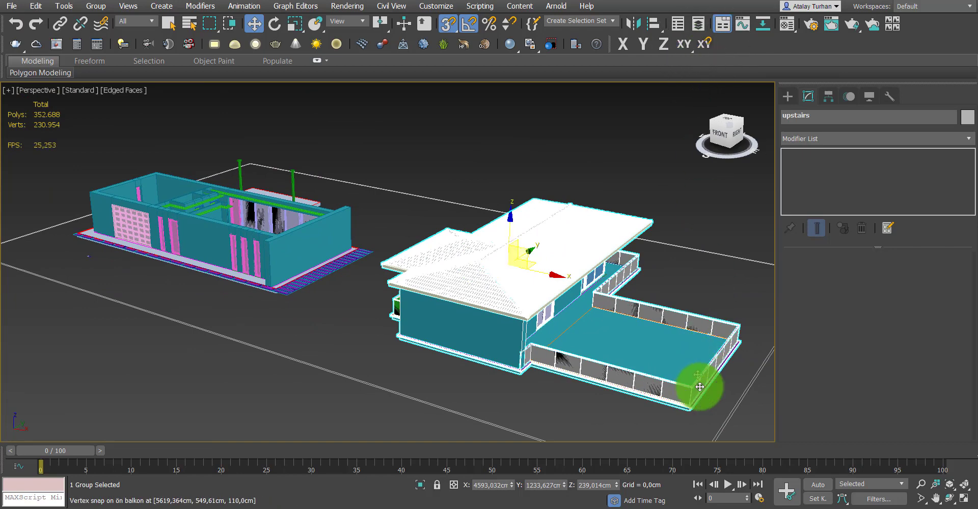
{"action": "scroll", "coordinate": [681, 404], "scroll_direction": "up", "scroll_amount": 2}
{"action": "scroll", "coordinate": [665, 402], "scroll_direction": "up", "scroll_amount": 2}
{"action": "scroll", "coordinate": [665, 402], "scroll_direction": "up", "scroll_amount": 3}
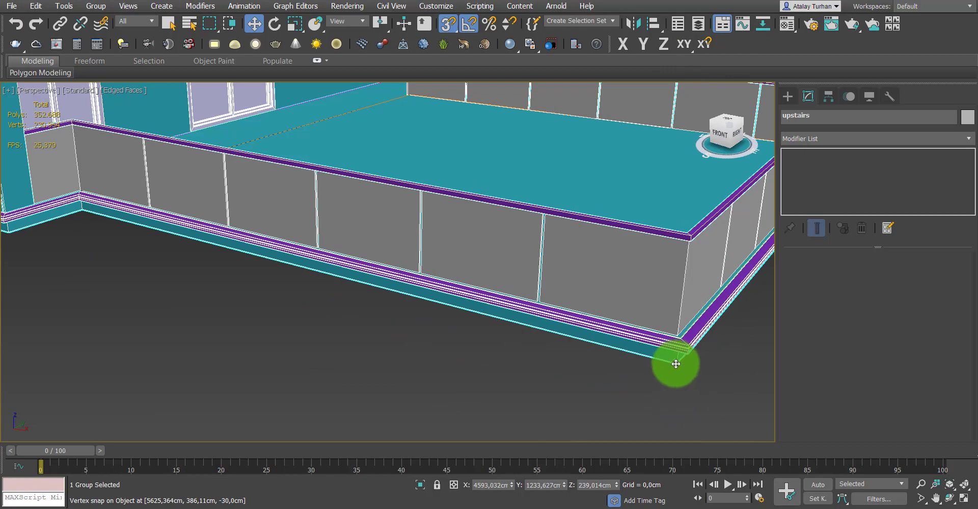
{"action": "key", "text": "ctrl+d"}
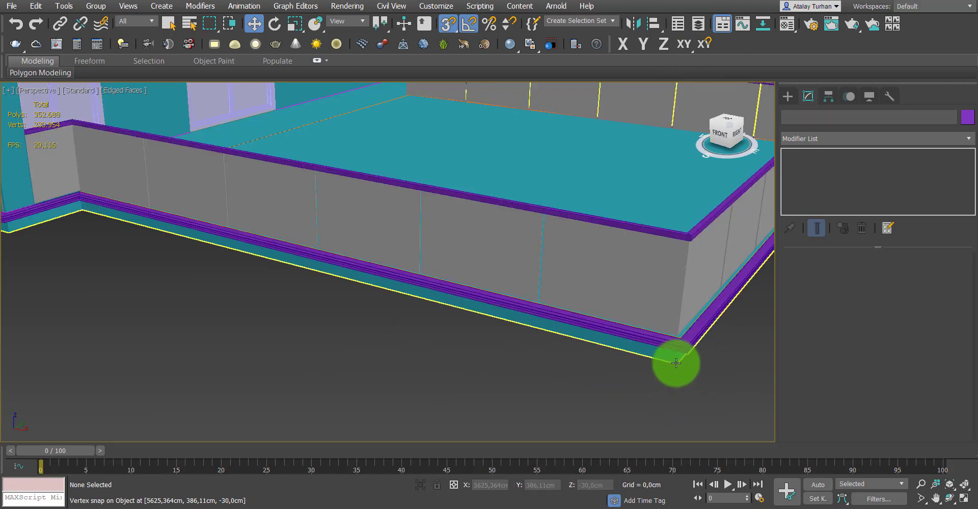
{"action": "left_click", "coordinate": [676, 361]}
- Snap the upstairs group's corner vertex onto the ground floor's corner
{"action": "left_click_drag", "start_coordinate": [677, 362], "coordinate": [483, 234]}
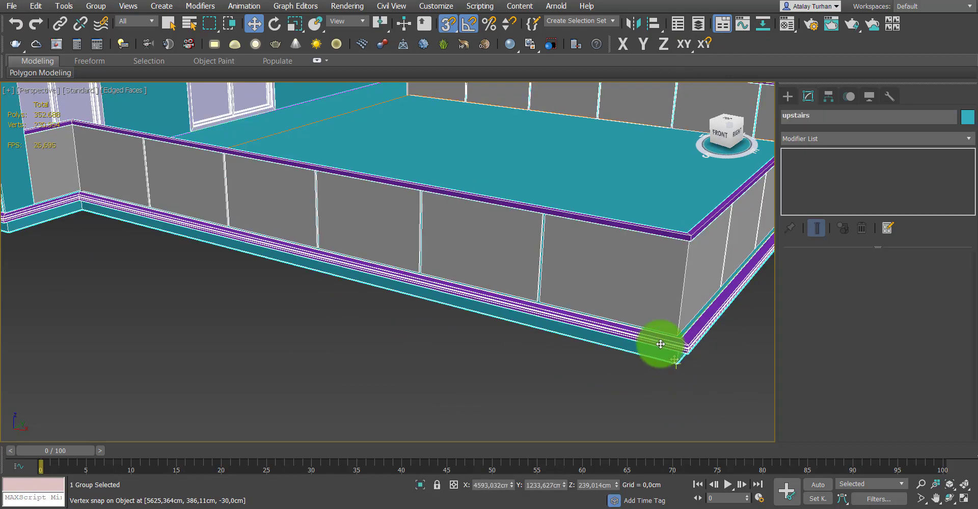
{"action": "scroll", "coordinate": [658, 343], "scroll_direction": "down", "scroll_amount": 5}
{"action": "mouse_move", "coordinate": [483, 234]}
{"action": "middle_mouse_down", "text": "alt"}
{"action": "mouse_move", "coordinate": [476, 302]}
{"action": "mouse_move", "coordinate": [389, 308]}
{"action": "middle_mouse_up", "text": "alt"}
{"action": "scroll", "coordinate": [389, 307], "scroll_direction": "up", "scroll_amount": 5}
{"action": "left_click_drag", "start_coordinate": [389, 307], "coordinate": [400, 356]}
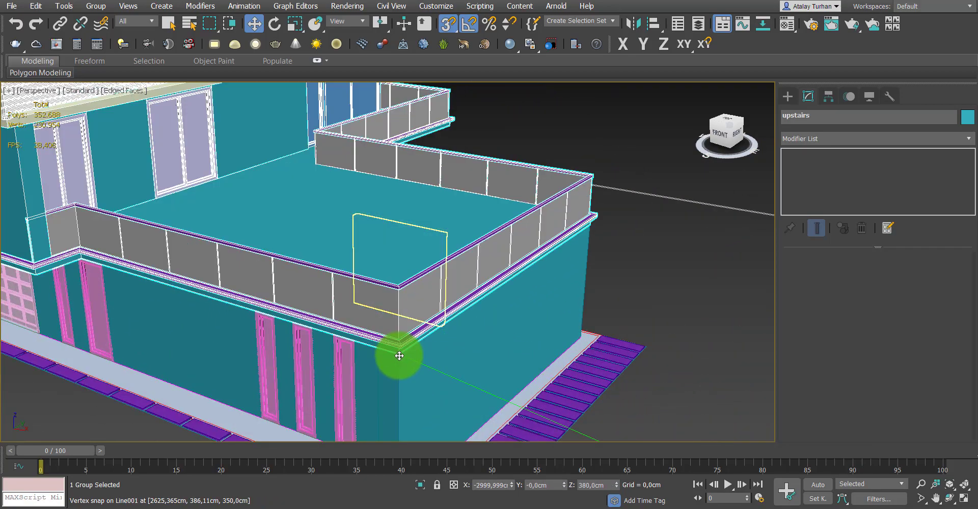
{"action": "scroll", "coordinate": [400, 356], "scroll_direction": "down", "scroll_amount": 2}
{"action": "scroll", "coordinate": [430, 351], "scroll_direction": "down", "scroll_amount": 5}
{"action": "mouse_move", "coordinate": [430, 346]}
{"action": "middle_mouse_down", "text": "alt"}
{"action": "mouse_move", "coordinate": [542, 376]}
{"action": "mouse_move", "coordinate": [441, 366]}
{"action": "mouse_move", "coordinate": [538, 307]}
{"action": "middle_mouse_up", "text": "alt"}
{"action": "left_click", "coordinate": [538, 306]}
{"action": "mouse_move", "coordinate": [393, 350]}
{"action": "middle_mouse_down"}
{"action": "mouse_move", "coordinate": [491, 344]}
{"action": "mouse_move", "coordinate": [526, 363]}
{"action": "middle_mouse_up"}
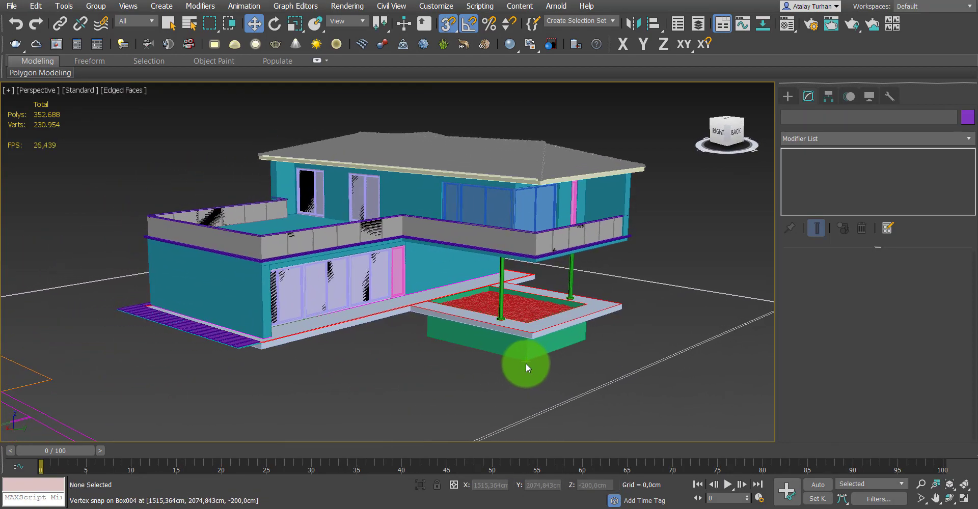
{"action": "mouse_move", "coordinate": [514, 402]}
{"action": "middle_mouse_down"}
{"action": "mouse_move", "coordinate": [539, 376]}
{"action": "mouse_move", "coordinate": [445, 376]}
{"action": "middle_mouse_up"}
{"action": "scroll", "coordinate": [389, 379], "scroll_direction": "up", "scroll_amount": 5}
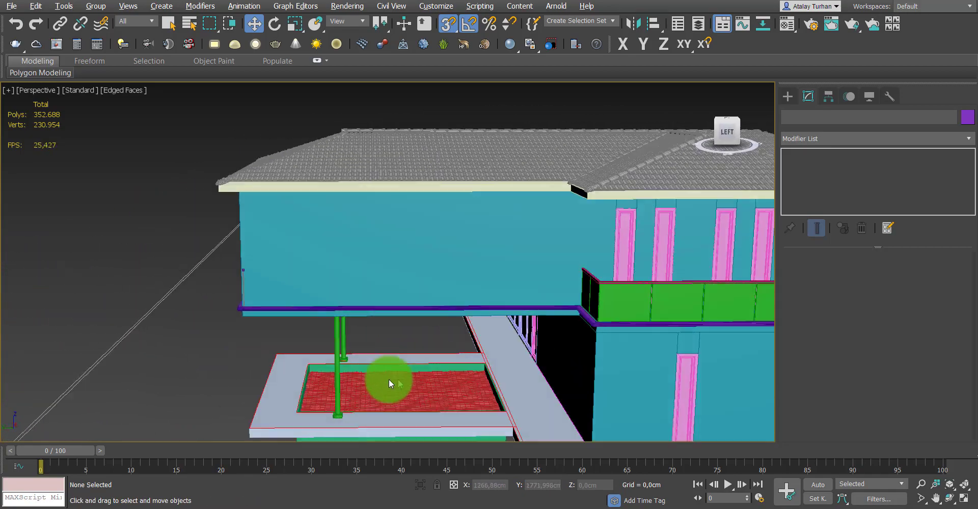
{"action": "scroll", "coordinate": [389, 379], "scroll_direction": "down", "scroll_amount": 5}
{"action": "scroll", "coordinate": [400, 306], "scroll_direction": "down", "scroll_amount": 5}
{"action": "mouse_move", "coordinate": [524, 334]}
{"action": "middle_mouse_down", "text": "alt"}
{"action": "mouse_move", "coordinate": [477, 337]}
{"action": "mouse_move", "coordinate": [615, 330]}
{"action": "mouse_move", "coordinate": [607, 353]}
{"action": "mouse_move", "coordinate": [550, 359]}
{"action": "mouse_move", "coordinate": [441, 353]}
{"action": "mouse_move", "coordinate": [409, 331]}
{"action": "mouse_move", "coordinate": [478, 322]}
{"action": "mouse_move", "coordinate": [498, 351]}
{"action": "mouse_move", "coordinate": [508, 313]}
{"action": "middle_mouse_up", "text": "alt"}
{"action": "scroll", "coordinate": [523, 333], "scroll_direction": "down", "scroll_amount": 2}
{"action": "scroll", "coordinate": [512, 343], "scroll_direction": "down", "scroll_amount": 2}
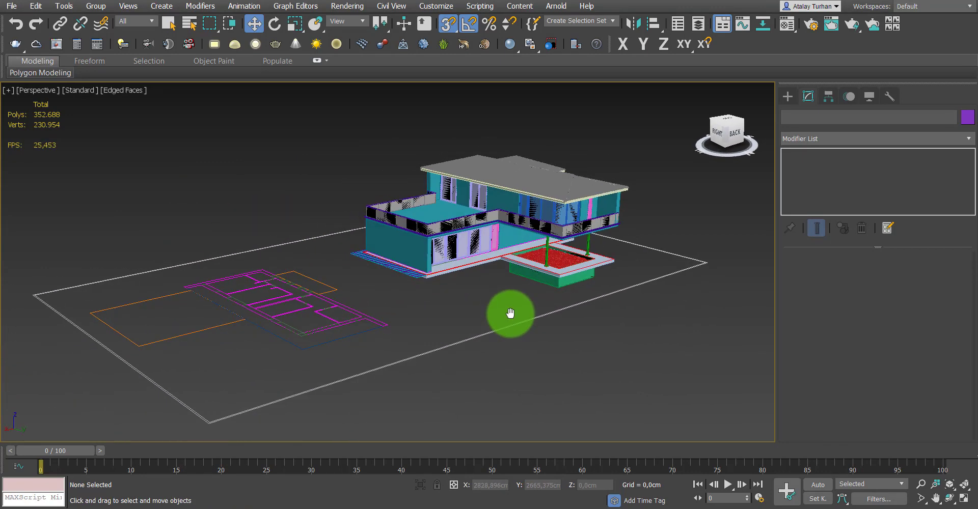
- Create a Plane primitive spanning the whole grid beneath the house
{"action": "left_click", "coordinate": [787, 96]}
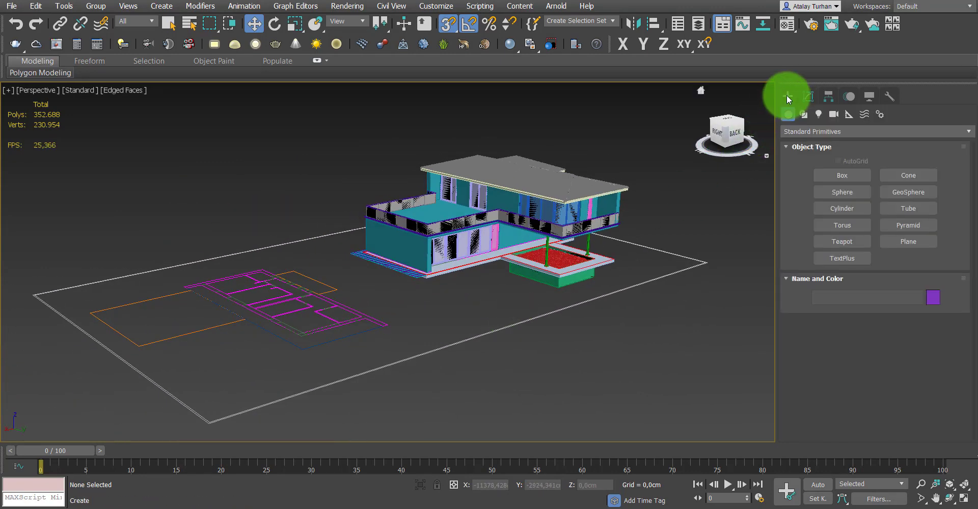
{"action": "left_click", "coordinate": [892, 239]}
{"action": "middle_click_drag", "start_coordinate": [473, 289], "coordinate": [512, 268]}
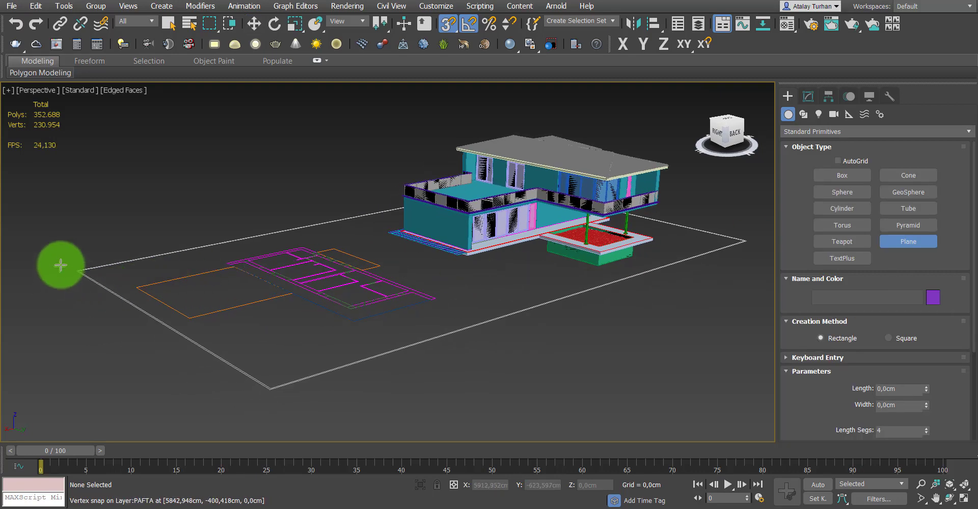
{"action": "left_click_drag", "start_coordinate": [174, 264], "coordinate": [739, 239]}
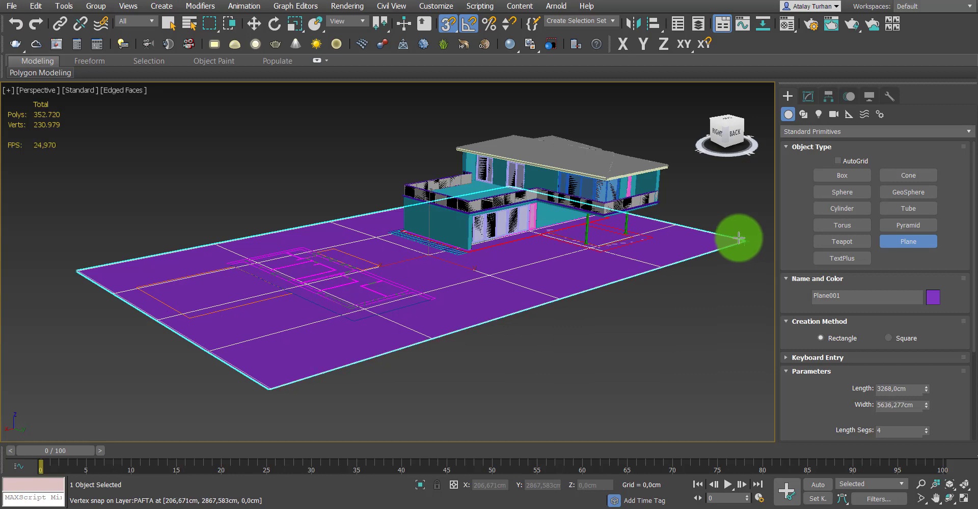
{"action": "right_click", "coordinate": [727, 298]}
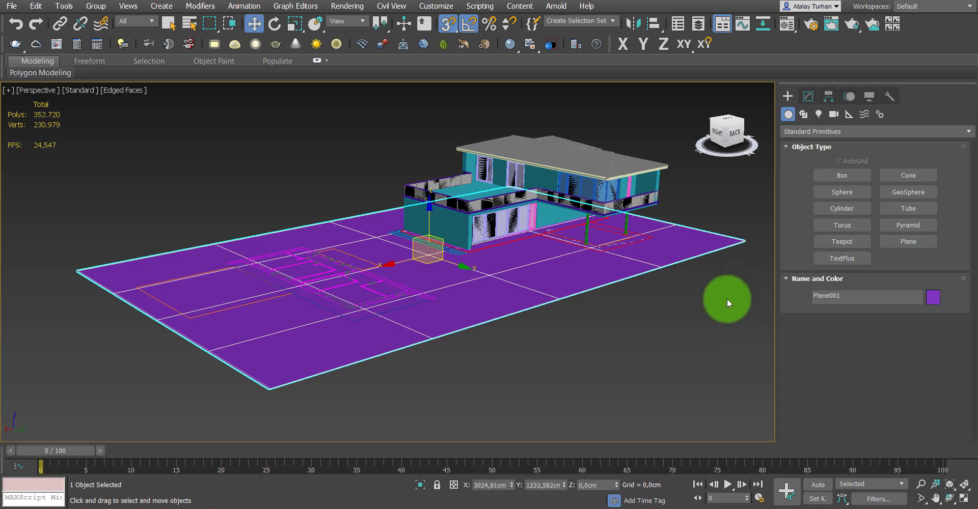
- Set the plane's Length Segs and Width Segs to 200 each
{"action": "left_click", "coordinate": [808, 97]}
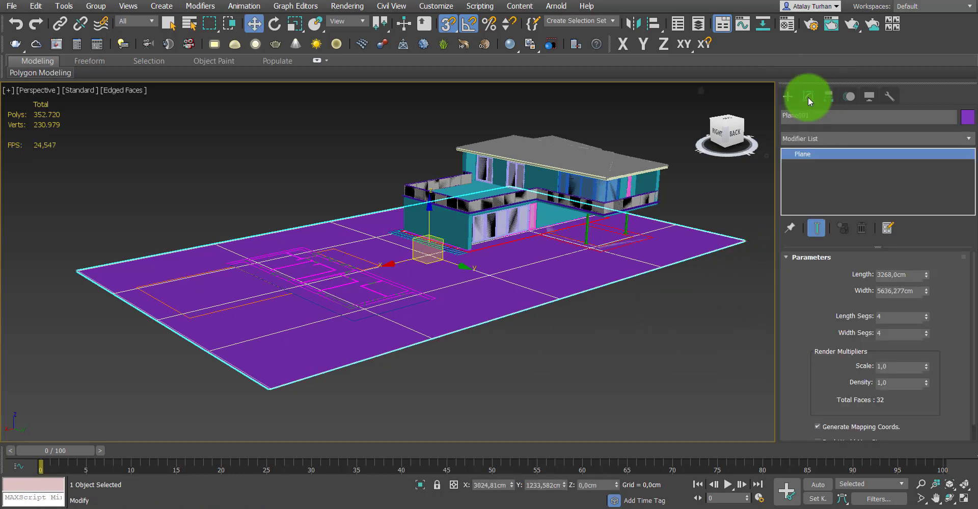
{"action": "type", "text": "0"}
{"action": "double_click", "coordinate": [896, 332]}
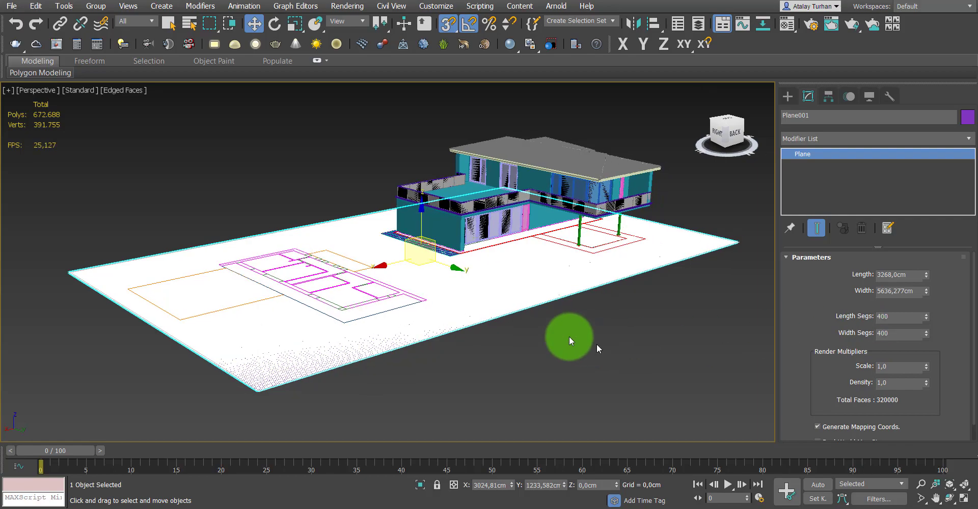
{"action": "scroll", "coordinate": [443, 295], "scroll_direction": "up", "scroll_amount": 3}
{"action": "scroll", "coordinate": [454, 302], "scroll_direction": "up", "scroll_amount": 4}
{"action": "scroll", "coordinate": [454, 303], "scroll_direction": "down", "scroll_amount": 2}
{"action": "scroll", "coordinate": [454, 302], "scroll_direction": "down", "scroll_amount": 2}
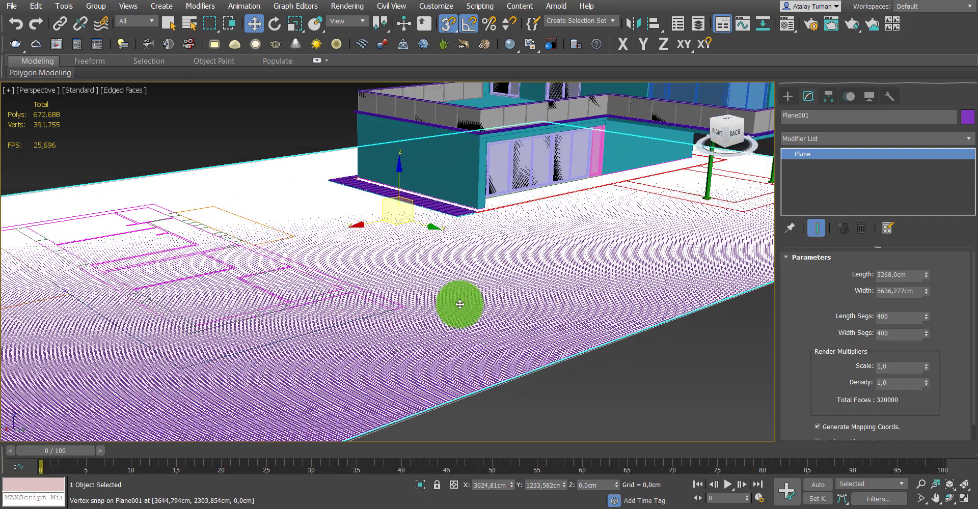
{"action": "scroll", "coordinate": [453, 302], "scroll_direction": "down", "scroll_amount": 3}
{"action": "double_click", "coordinate": [891, 317]}
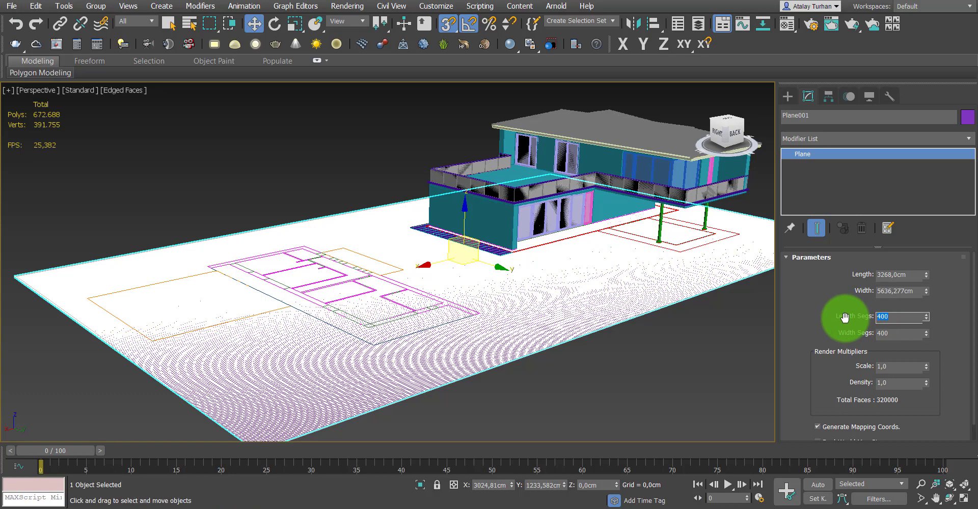
{"action": "type", "text": "200"}
{"action": "key", "text": "Tab"}
{"action": "type", "text": "2"}
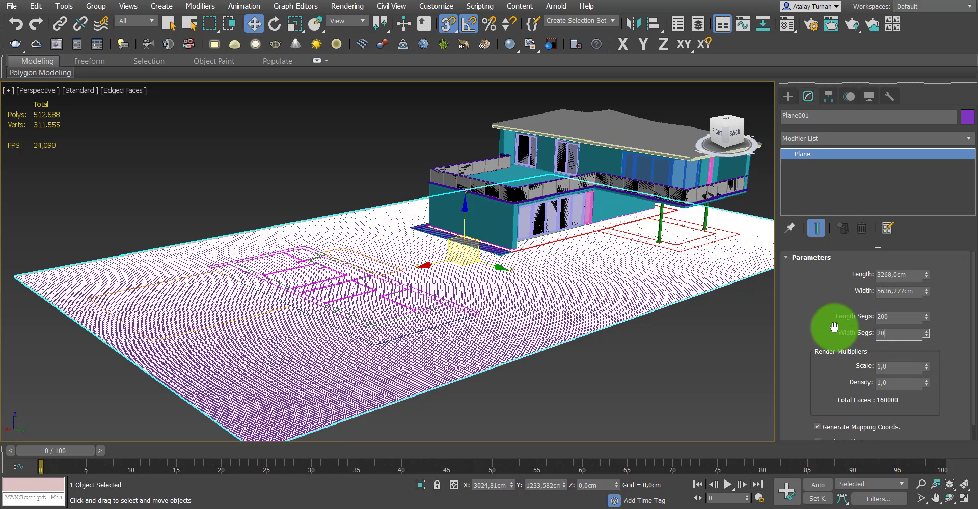
{"action": "type", "text": "0"}
{"action": "key", "text": "Return"}
- Frame the whole house and plane, then reselect the Length Segs value
{"action": "middle_click_drag", "start_coordinate": [632, 244], "coordinate": [593, 270]}
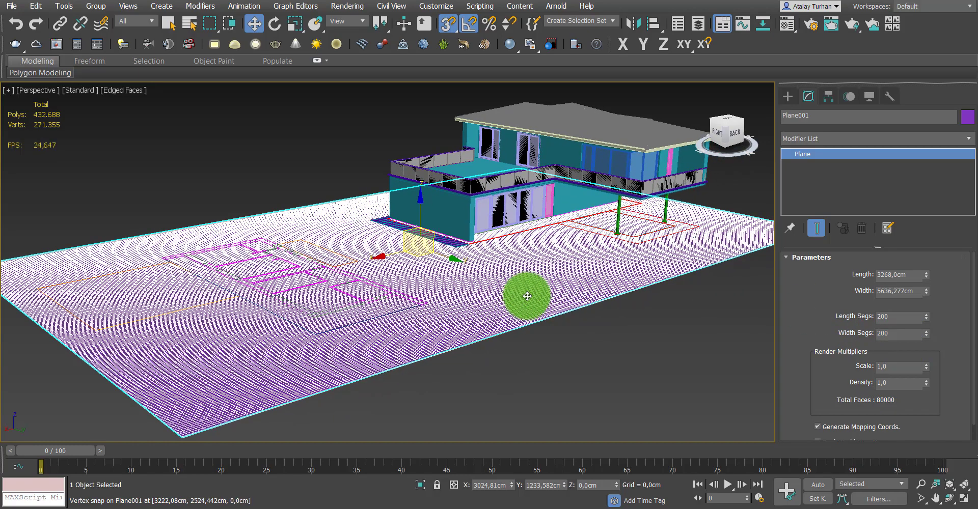
{"action": "scroll", "coordinate": [530, 313], "scroll_direction": "up", "scroll_amount": 3}
{"action": "scroll", "coordinate": [532, 312], "scroll_direction": "down", "scroll_amount": 2}
{"action": "scroll", "coordinate": [545, 303], "scroll_direction": "down", "scroll_amount": 2}
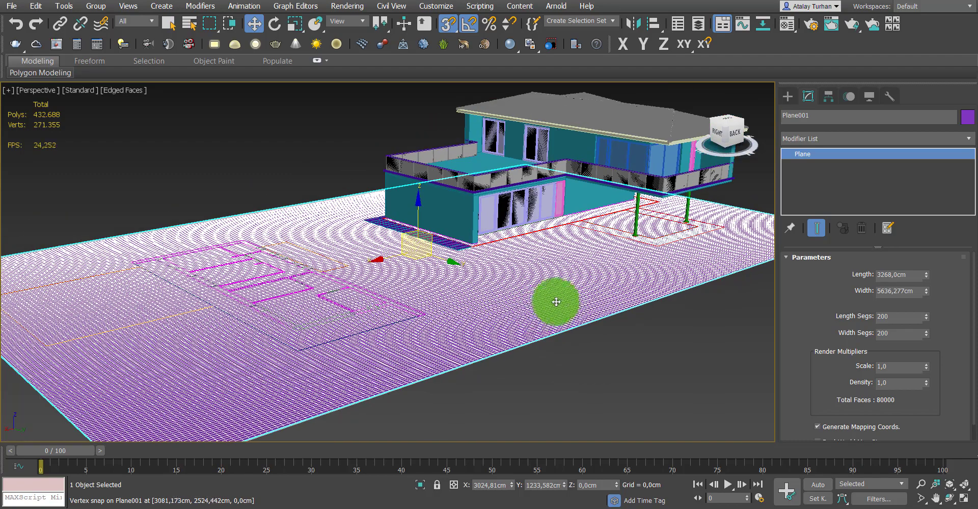
{"action": "middle_click_drag", "start_coordinate": [535, 306], "coordinate": [554, 298]}
{"action": "scroll", "coordinate": [554, 298], "scroll_direction": "down", "scroll_amount": 1}
{"action": "scroll", "coordinate": [554, 297], "scroll_direction": "down", "scroll_amount": 1}
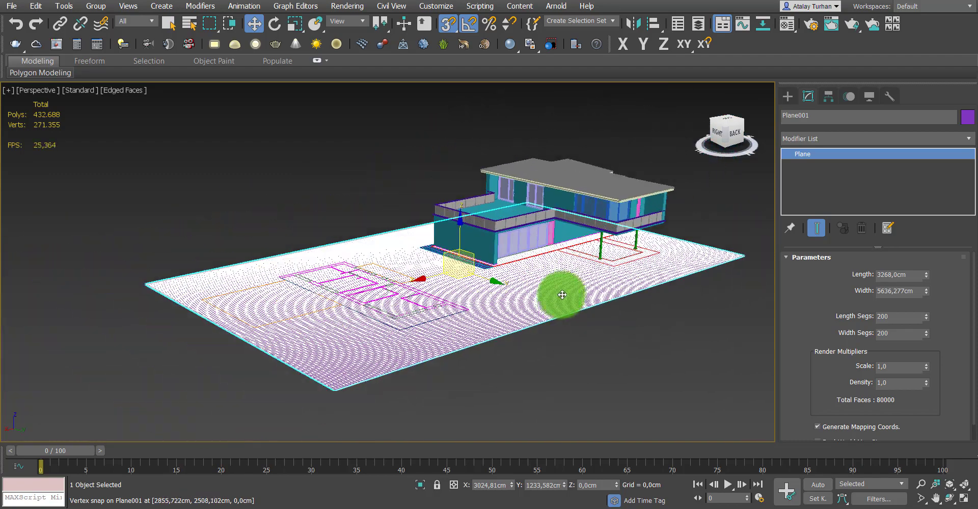
{"action": "scroll", "coordinate": [554, 296], "scroll_direction": "up", "scroll_amount": 1}
{"action": "scroll", "coordinate": [554, 294], "scroll_direction": "down", "scroll_amount": 1}
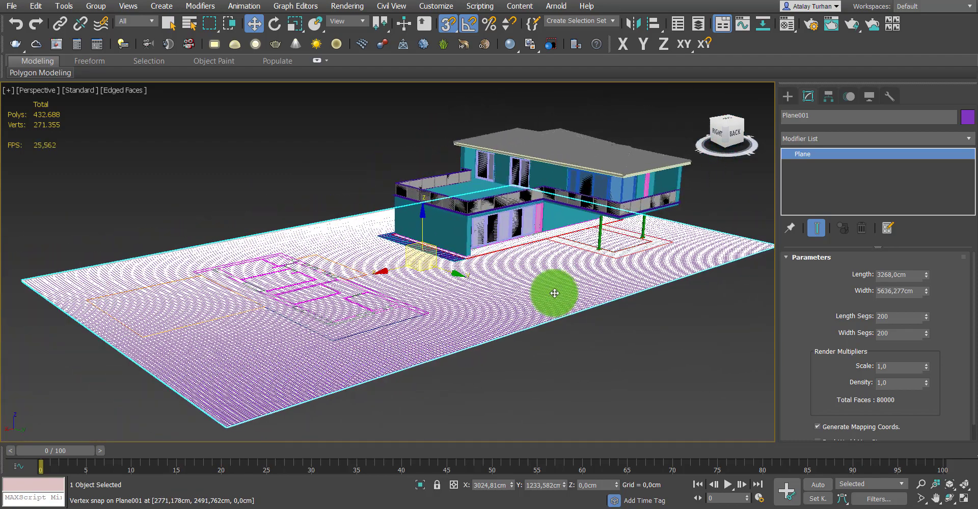
{"action": "middle_click_drag", "start_coordinate": [556, 292], "coordinate": [553, 293]}
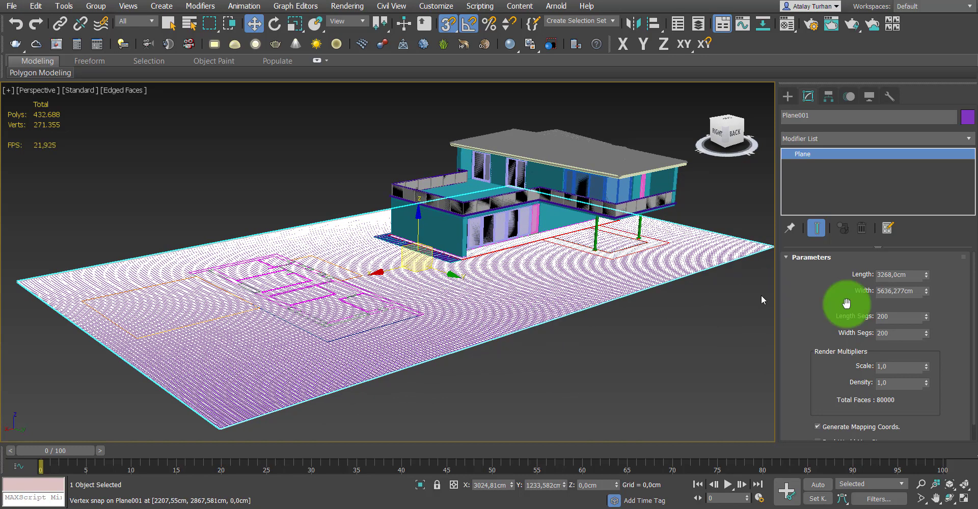
{"action": "double_click", "coordinate": [882, 316]}
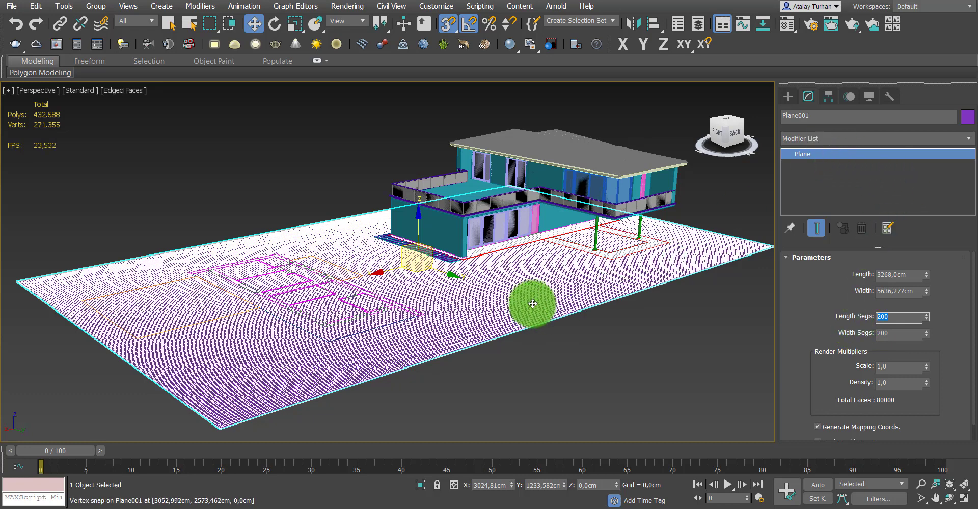
- Convert Plane001 to an Editable Poly from its right-click quad menu
{"action": "right_click", "coordinate": [445, 305]}
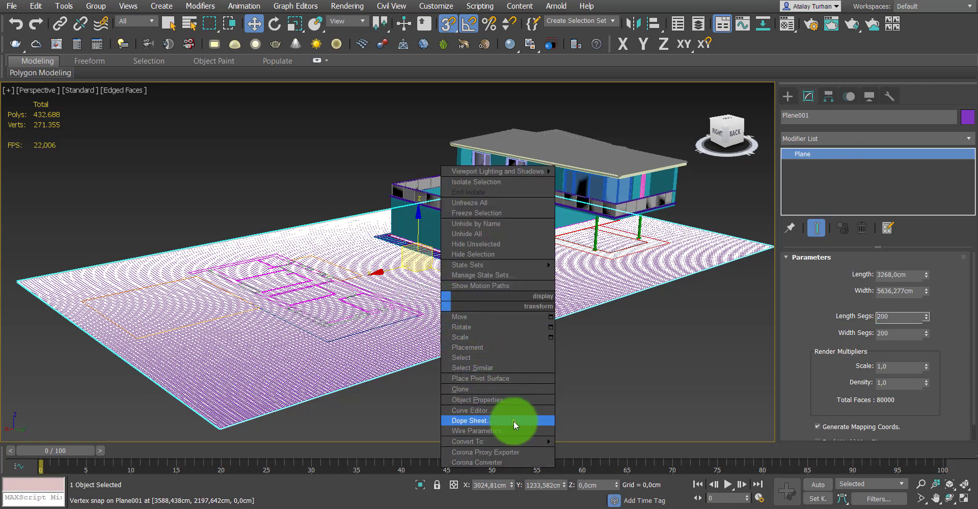
{"action": "mouse_move", "coordinate": [499, 442]}
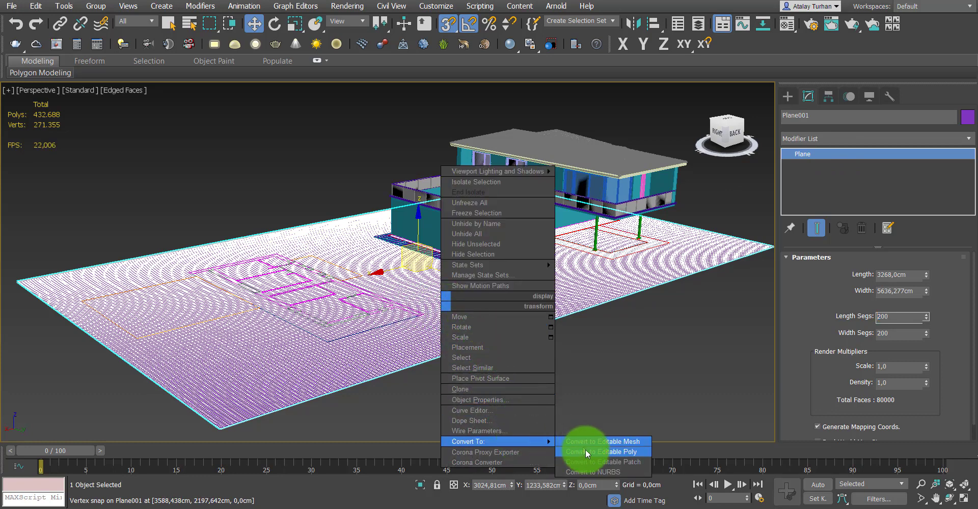
{"action": "left_click", "coordinate": [587, 452]}
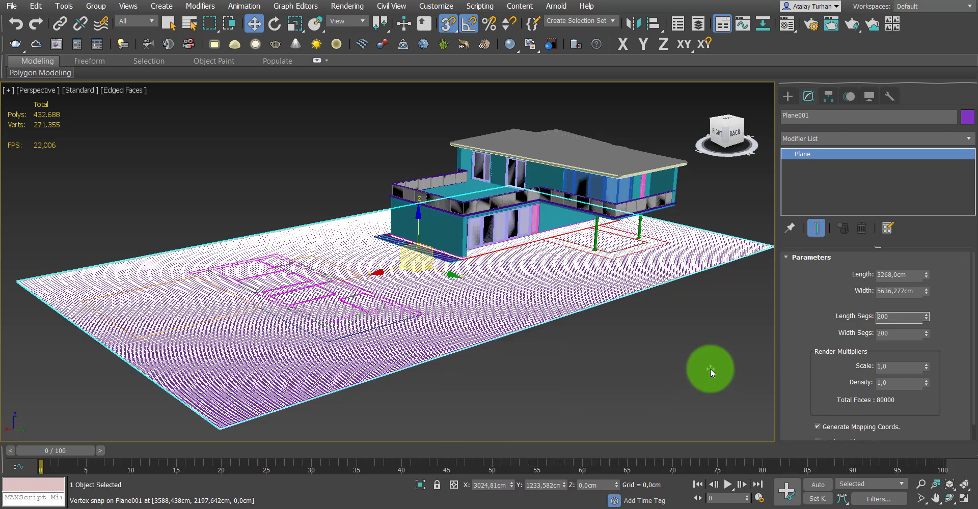
{"action": "left_click", "coordinate": [815, 139]}
{"action": "key", "text": "e"}
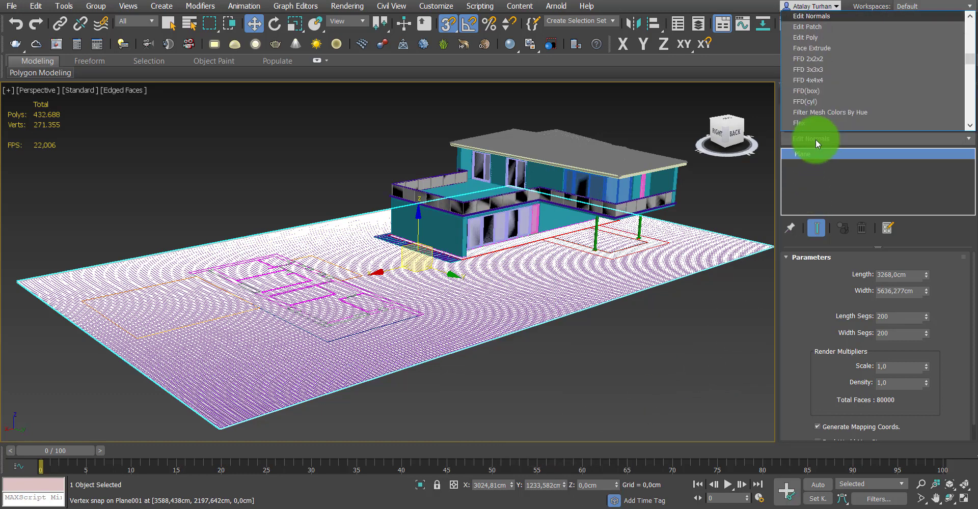
{"action": "key", "text": "Down"}
{"action": "key", "text": "Down"}
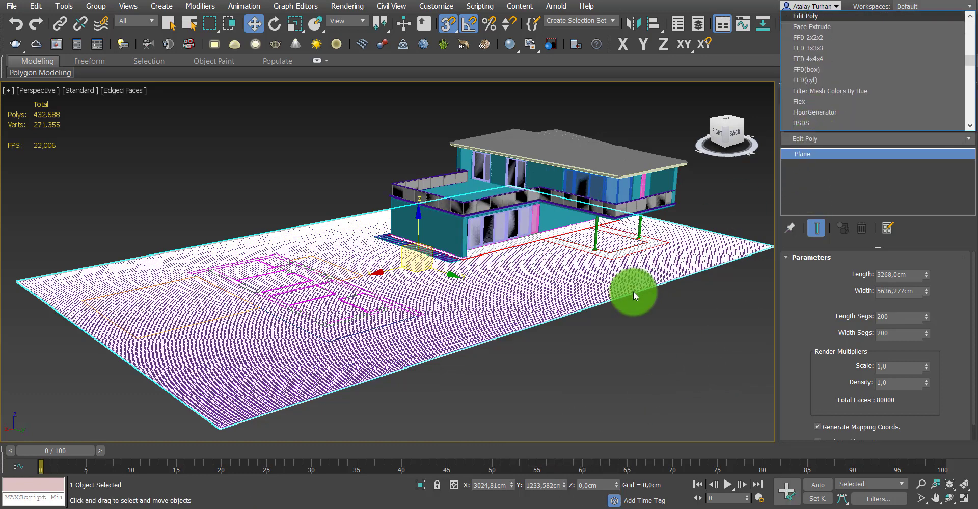
{"action": "right_click", "coordinate": [524, 290]}
{"action": "right_click", "coordinate": [514, 291]}
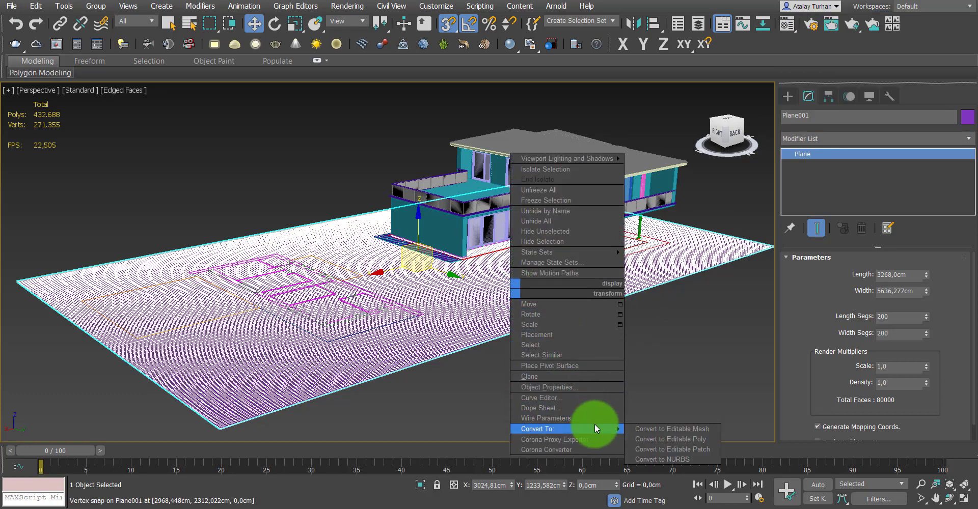
{"action": "left_click", "coordinate": [649, 439]}
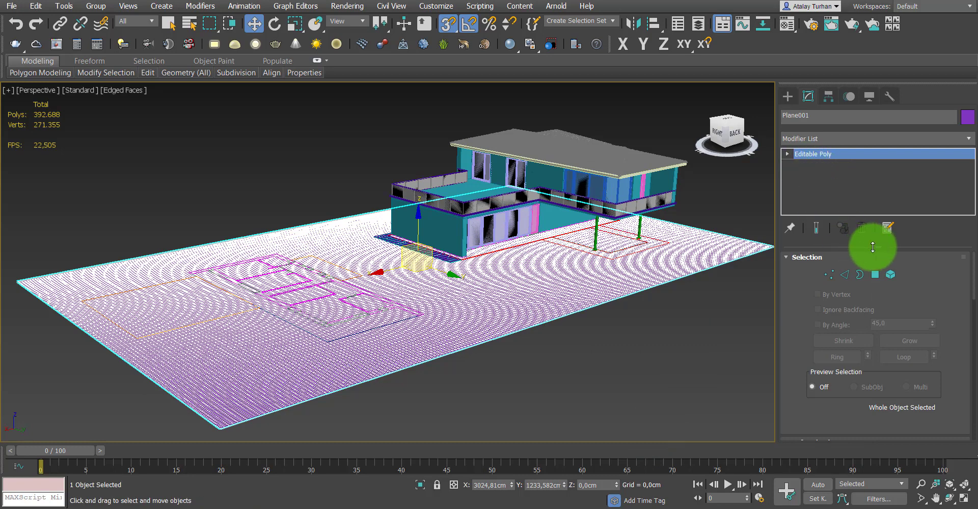
- Shrink the modifier stack and expand the Paint Deformation rollout for Plane001
{"action": "left_click_drag", "start_coordinate": [877, 247], "coordinate": [878, 206]}
{"action": "left_click_drag", "start_coordinate": [973, 253], "coordinate": [872, 432]}
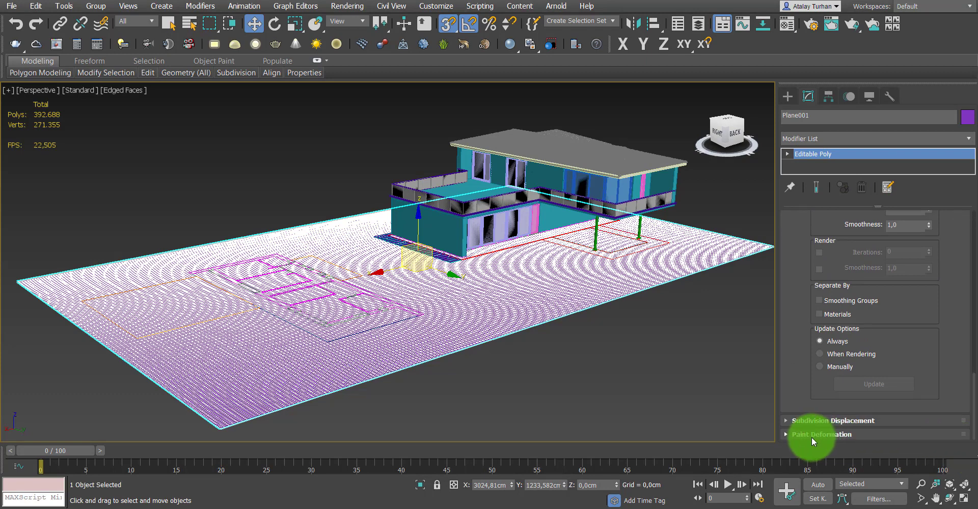
{"action": "left_click", "coordinate": [812, 436]}
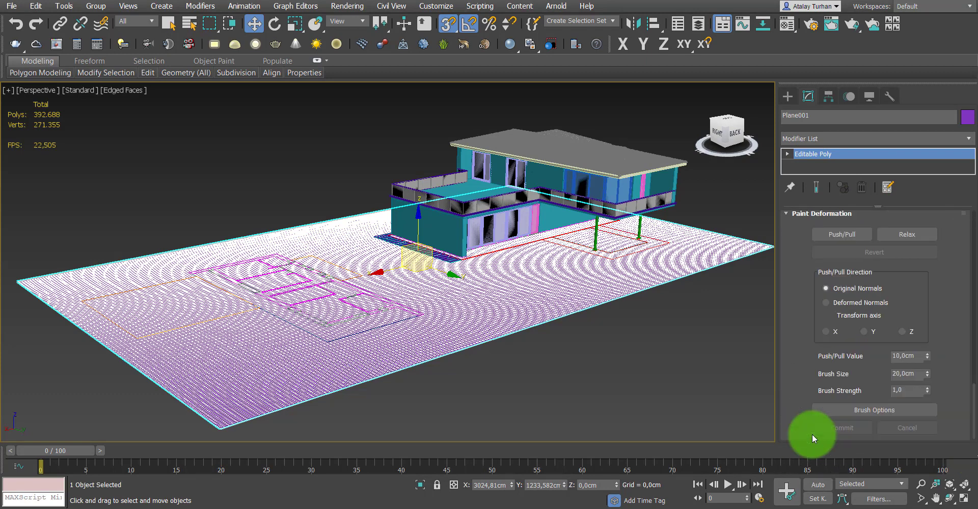
{"action": "left_click", "coordinate": [828, 240]}
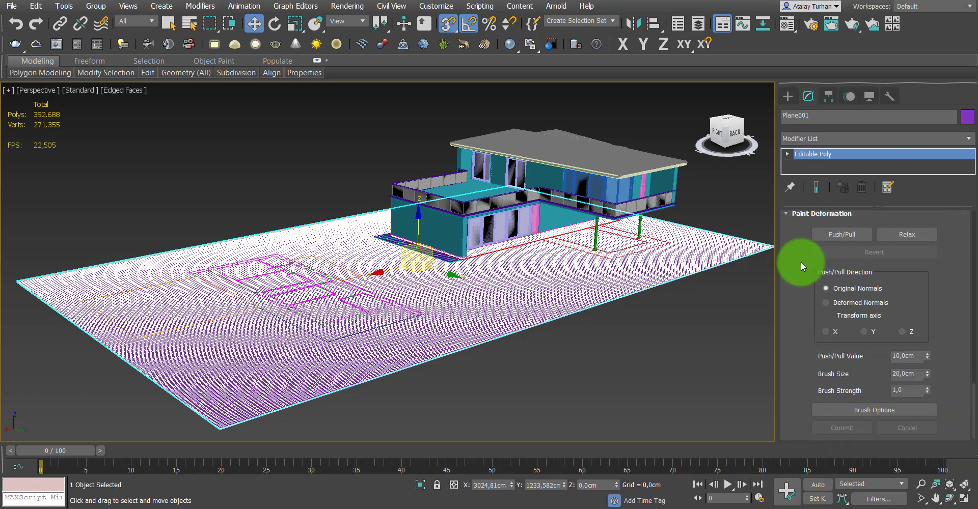
{"action": "left_click_drag", "start_coordinate": [827, 240], "coordinate": [799, 270]}
- Activate the Push/Pull brush, briefly trying Relax before switching back
{"action": "left_click", "coordinate": [840, 236]}
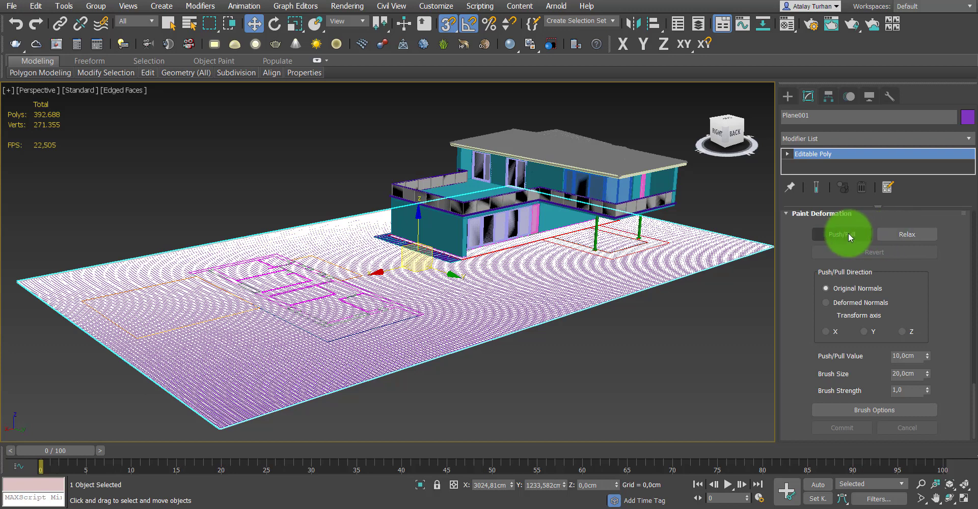
{"action": "left_click", "coordinate": [847, 234]}
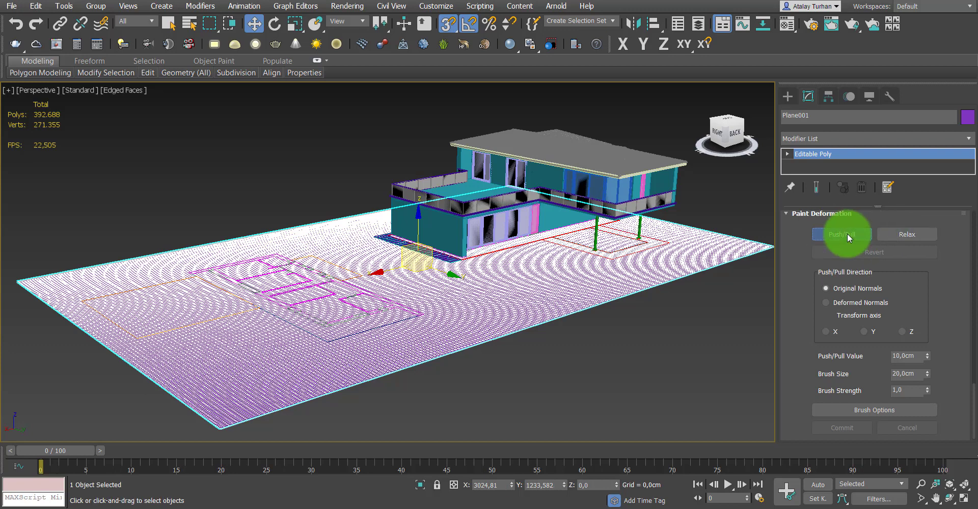
{"action": "left_click", "coordinate": [897, 237]}
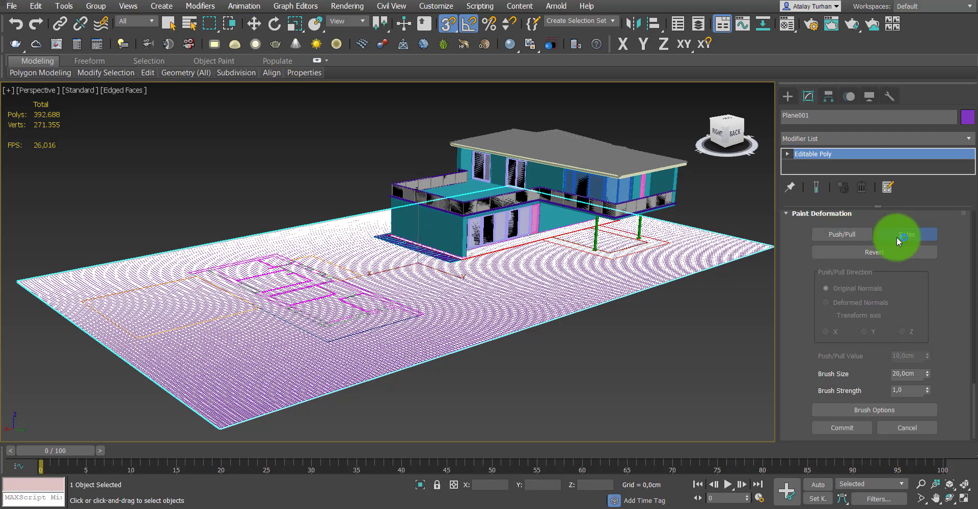
{"action": "left_click", "coordinate": [960, 319]}
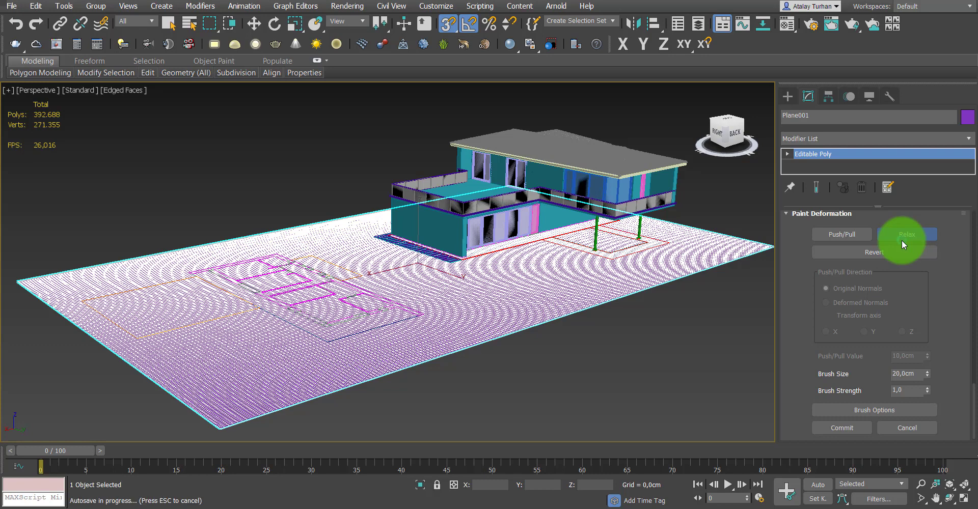
{"action": "left_click", "coordinate": [849, 239]}
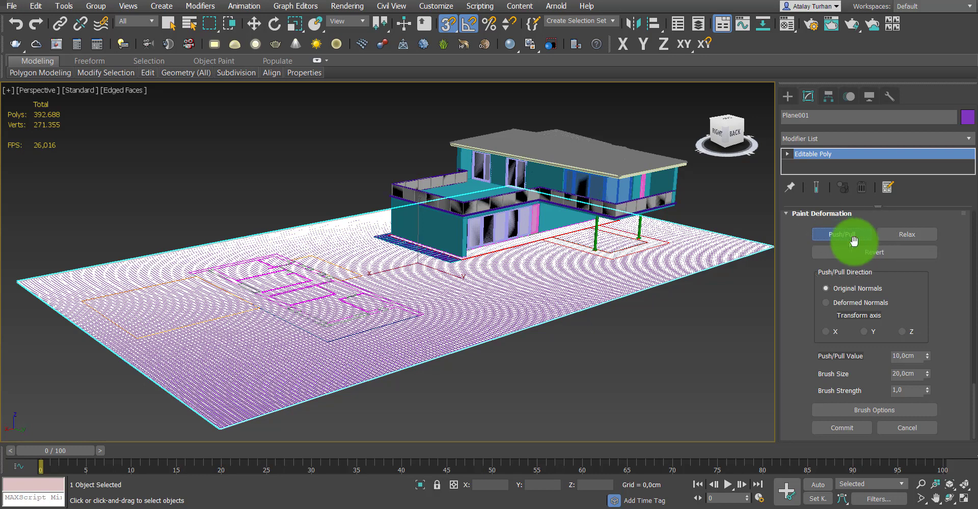
- Select the Push/Pull Value field in the Paint Deformation rollout
{"action": "scroll", "coordinate": [973, 306], "scroll_direction": "up", "scroll_amount": 5}
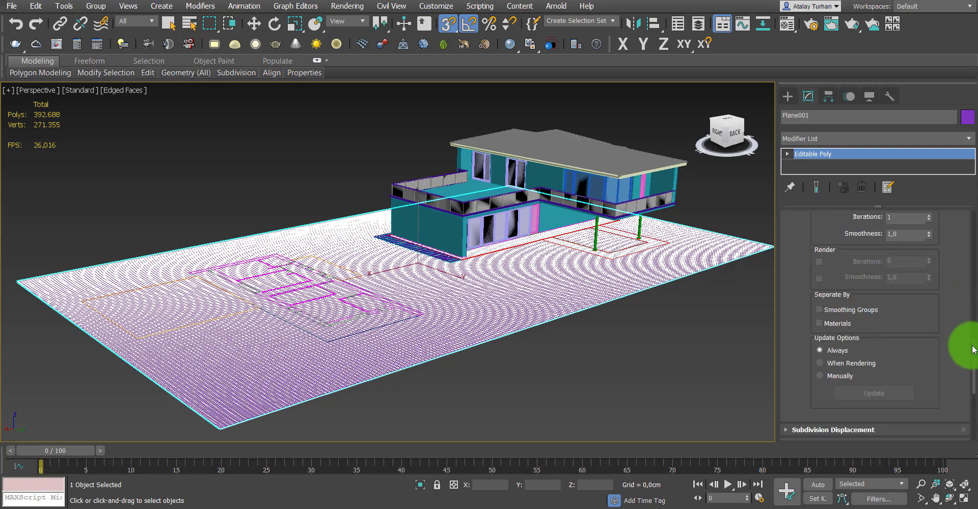
{"action": "scroll", "coordinate": [974, 347], "scroll_direction": "down", "scroll_amount": 2}
{"action": "scroll", "coordinate": [974, 372], "scroll_direction": "down", "scroll_amount": 2}
{"action": "scroll", "coordinate": [974, 390], "scroll_direction": "down", "scroll_amount": 2}
{"action": "scroll", "coordinate": [974, 391], "scroll_direction": "up", "scroll_amount": 2}
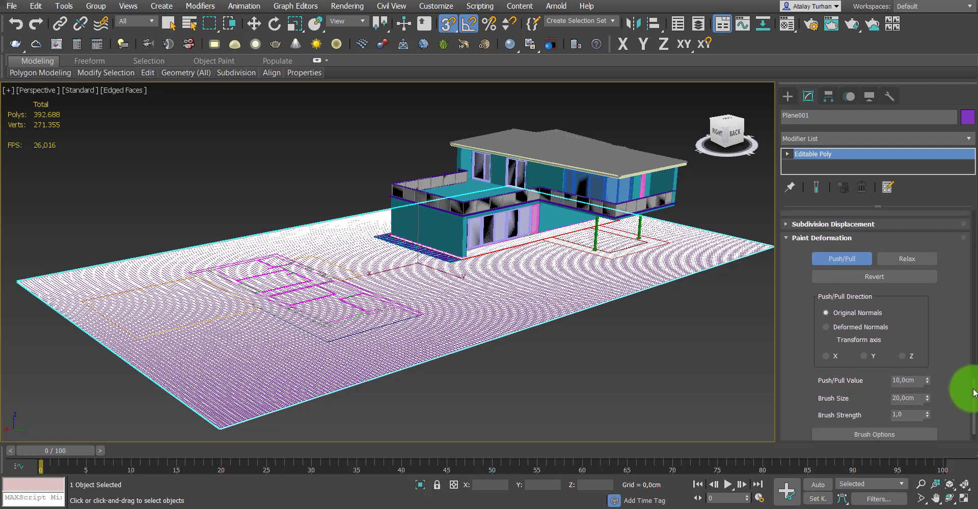
{"action": "scroll", "coordinate": [974, 391], "scroll_direction": "down", "scroll_amount": 2}
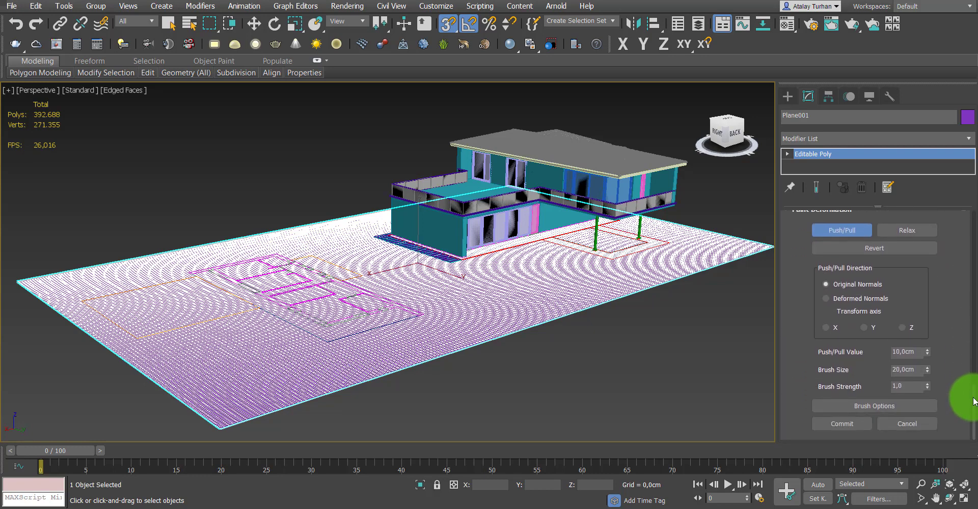
{"action": "double_click", "coordinate": [920, 352]}
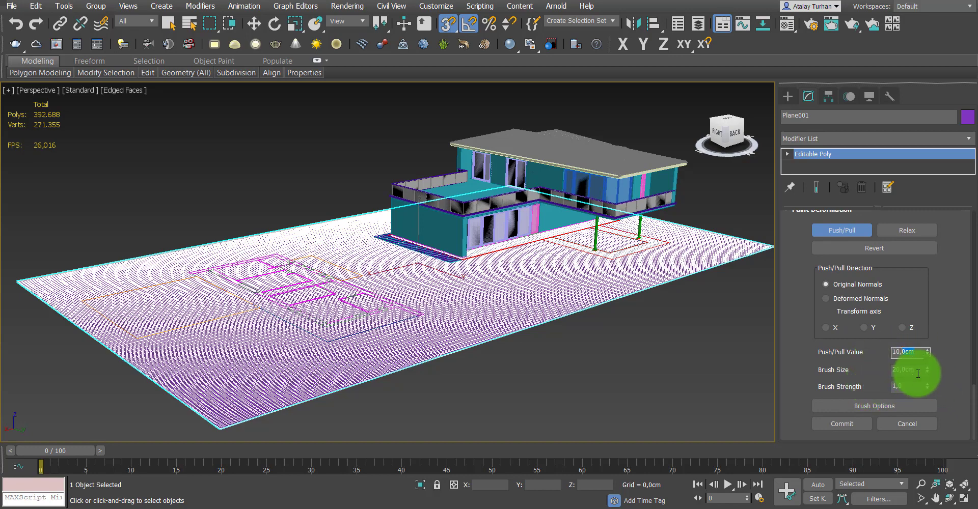
- Set the Brush Size to 400 cm
{"action": "scroll", "coordinate": [438, 339], "scroll_direction": "up", "scroll_amount": 2}
{"action": "scroll", "coordinate": [441, 345], "scroll_direction": "up", "scroll_amount": 1}
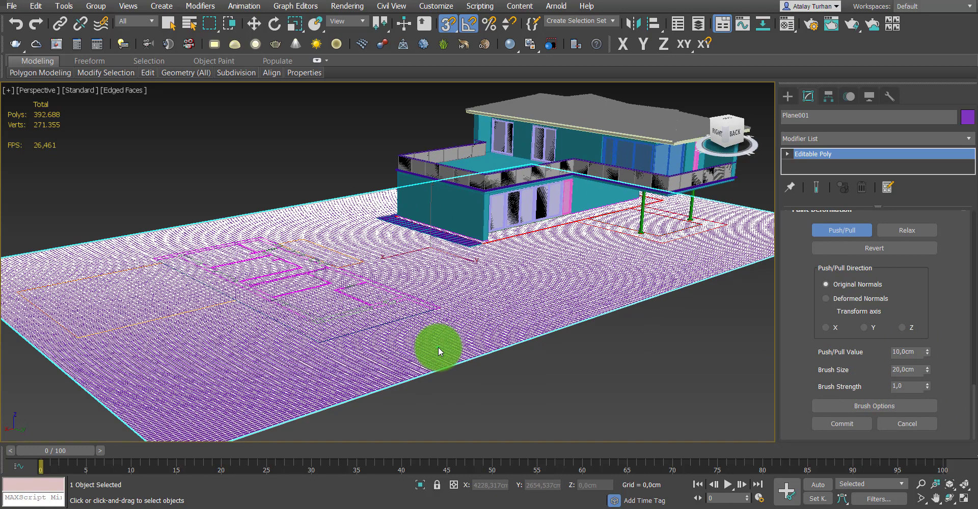
{"action": "scroll", "coordinate": [436, 356], "scroll_direction": "up", "scroll_amount": 2}
{"action": "scroll", "coordinate": [432, 362], "scroll_direction": "up", "scroll_amount": 1}
{"action": "scroll", "coordinate": [445, 363], "scroll_direction": "up", "scroll_amount": 1}
{"action": "scroll", "coordinate": [438, 361], "scroll_direction": "up", "scroll_amount": 1}
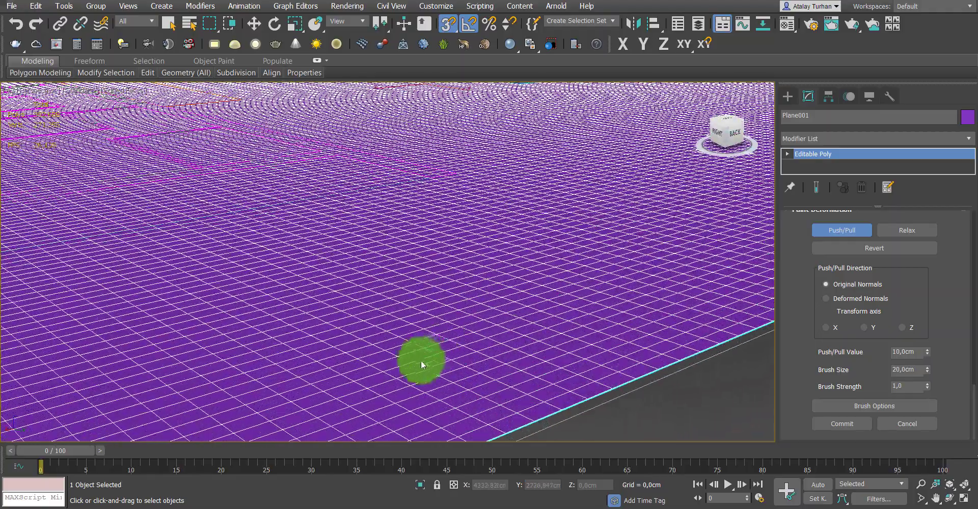
{"action": "scroll", "coordinate": [421, 360], "scroll_direction": "down", "scroll_amount": 1}
{"action": "scroll", "coordinate": [450, 360], "scroll_direction": "down", "scroll_amount": 2}
{"action": "scroll", "coordinate": [457, 357], "scroll_direction": "down", "scroll_amount": 2}
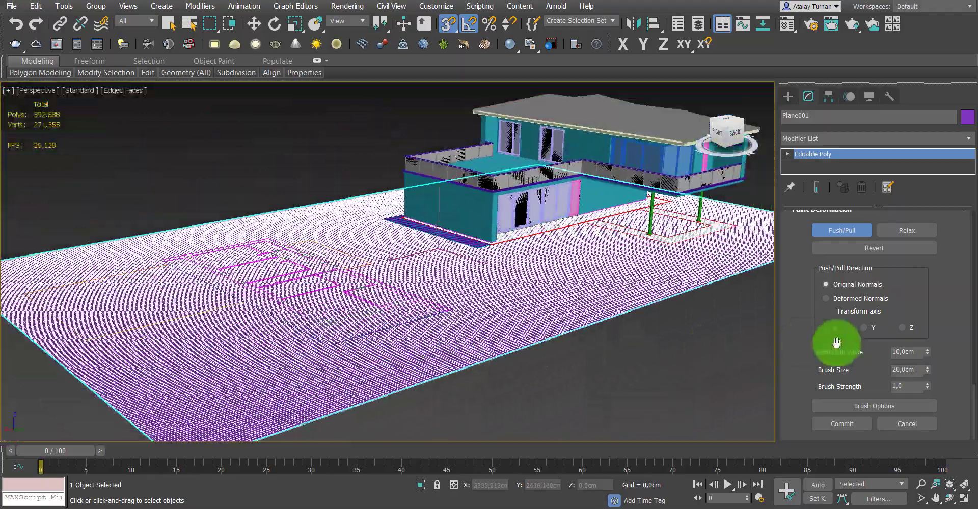
{"action": "double_click", "coordinate": [909, 370]}
{"action": "type", "text": "200"}
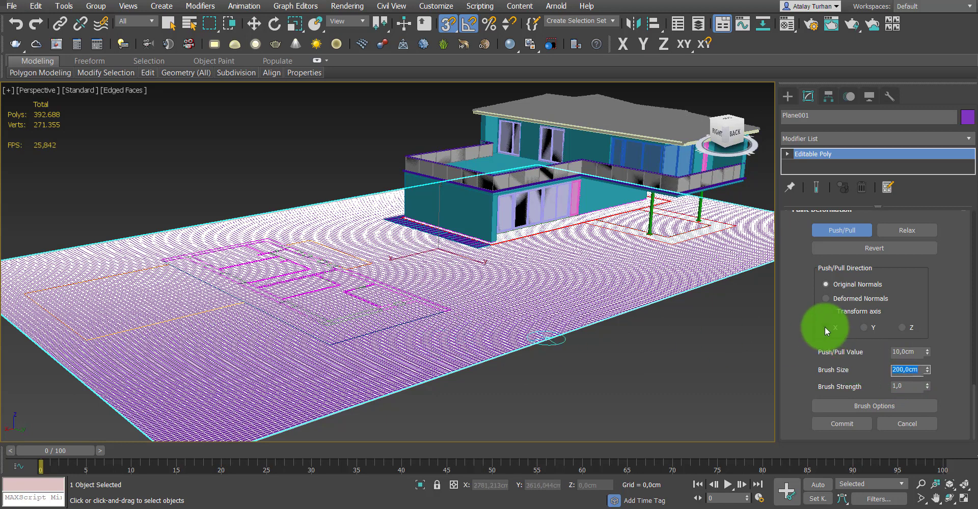
{"action": "type", "text": "4"}
{"action": "type", "text": "00"}
{"action": "key", "text": "Return"}
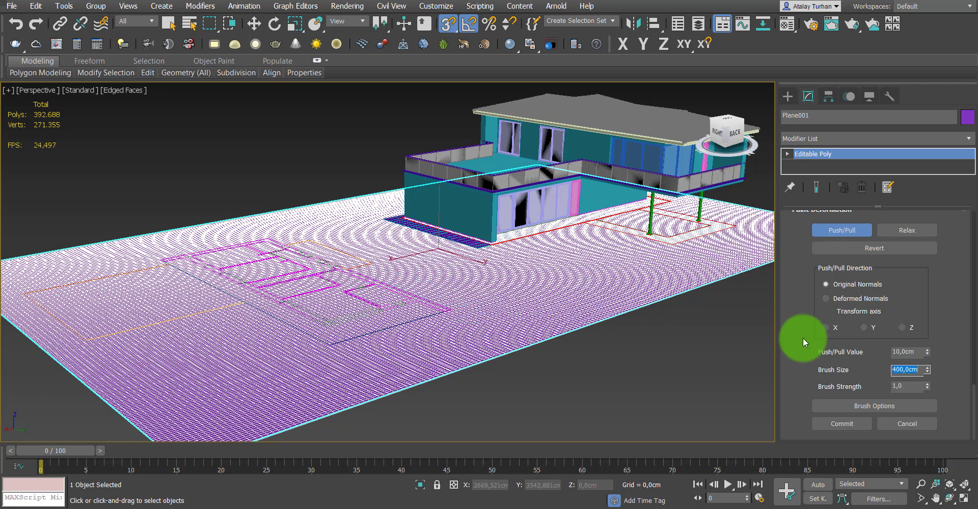
- Change the Brush Size to 1000 cm, clear it, and reselect the Push/Pull Value
{"action": "type", "text": "1000"}
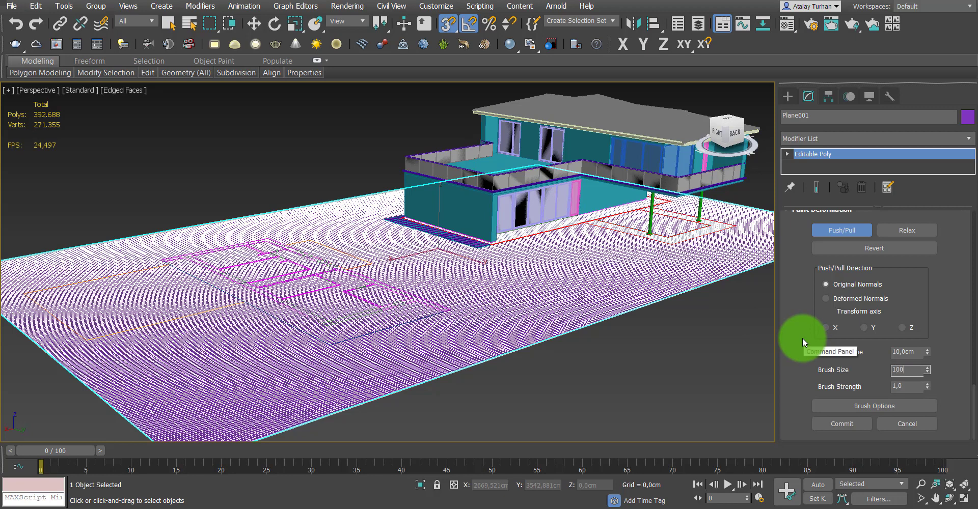
{"action": "key", "text": "Return"}
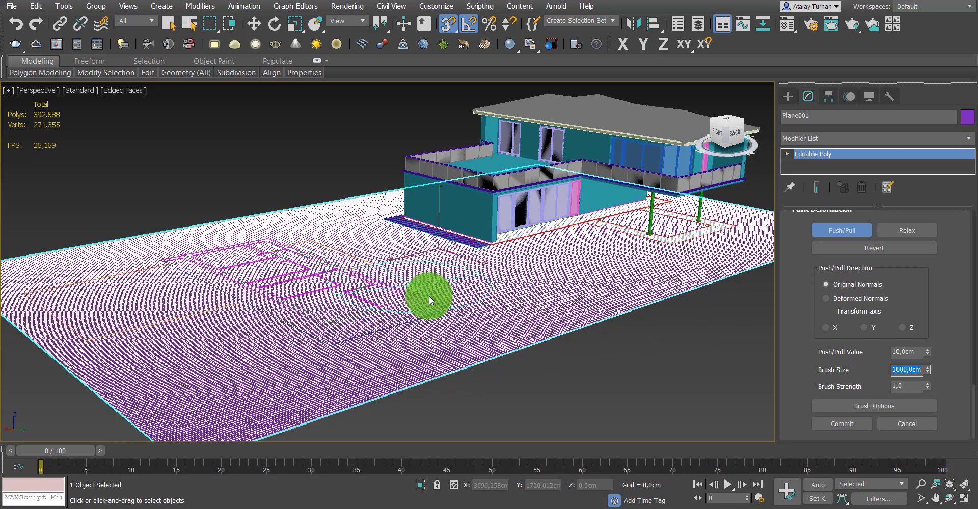
{"action": "key", "text": "BackSpace"}
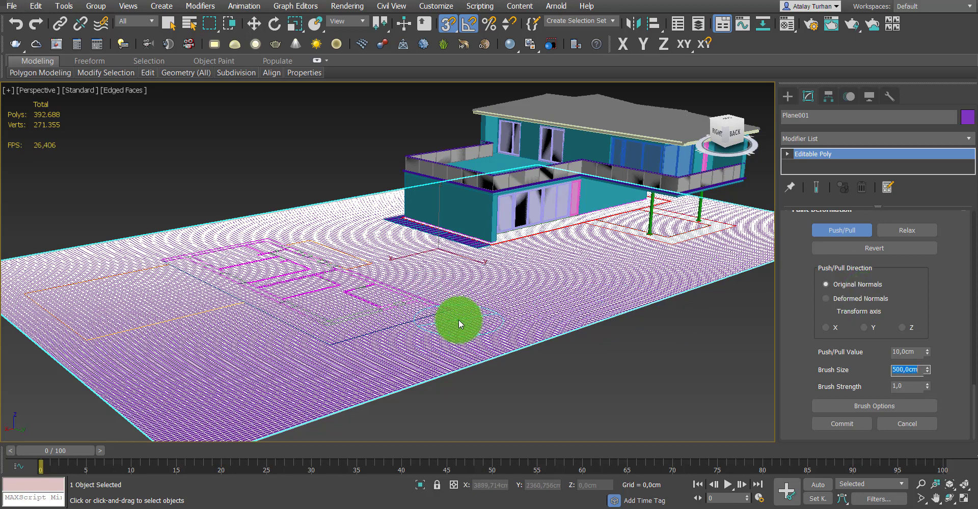
{"action": "left_click", "coordinate": [915, 350]}
{"action": "type", "text": "20"}
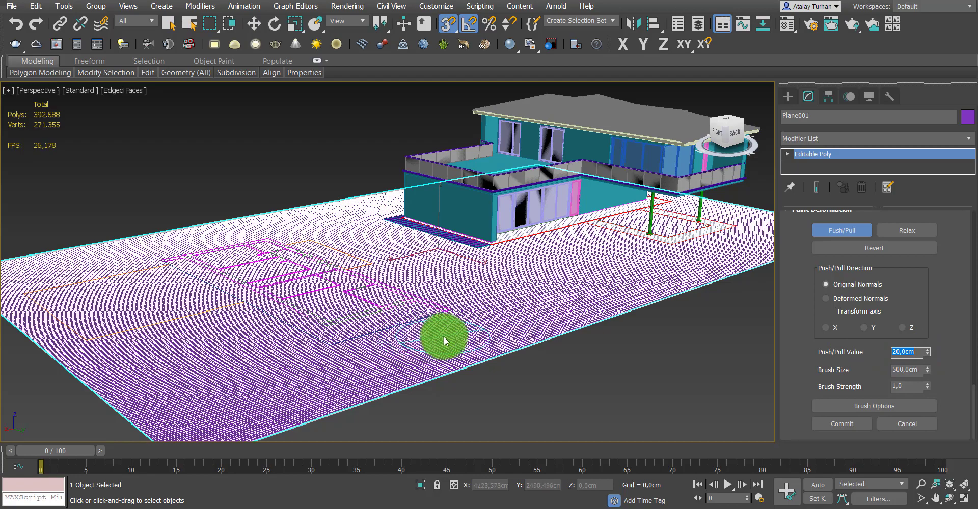
- Push/Pull a diagonal band, the back edge, the front edge and the right corner of the ground plane
{"action": "middle_click_drag", "start_coordinate": [446, 338], "coordinate": [484, 327]}
{"action": "mouse_move", "coordinate": [485, 328]}
{"action": "left_mouse_down"}
{"action": "mouse_move", "coordinate": [306, 402]}
{"action": "mouse_move", "coordinate": [77, 299]}
{"action": "mouse_move", "coordinate": [44, 262]}
{"action": "mouse_move", "coordinate": [74, 244]}
{"action": "left_mouse_up"}
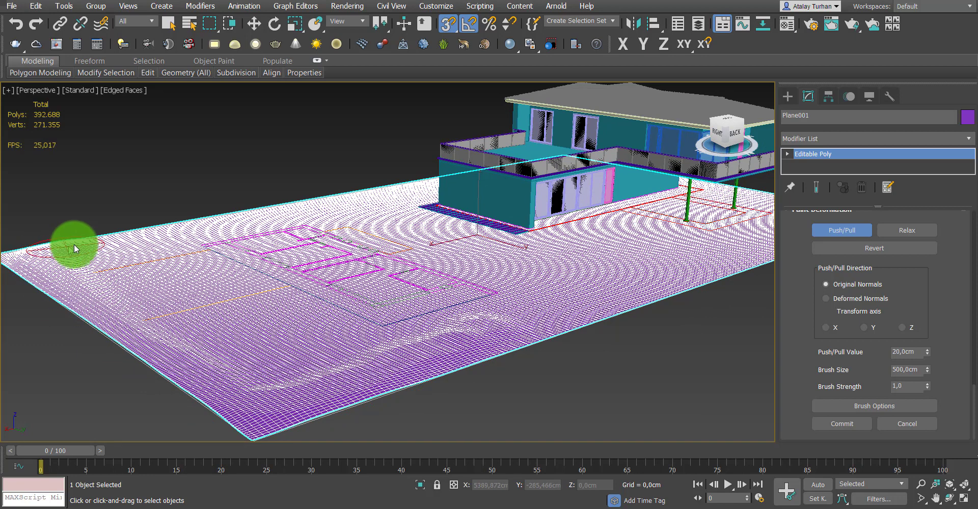
{"action": "mouse_move", "coordinate": [304, 196]}
{"action": "left_mouse_down"}
{"action": "mouse_move", "coordinate": [416, 175]}
{"action": "mouse_move", "coordinate": [437, 186]}
{"action": "left_mouse_up"}
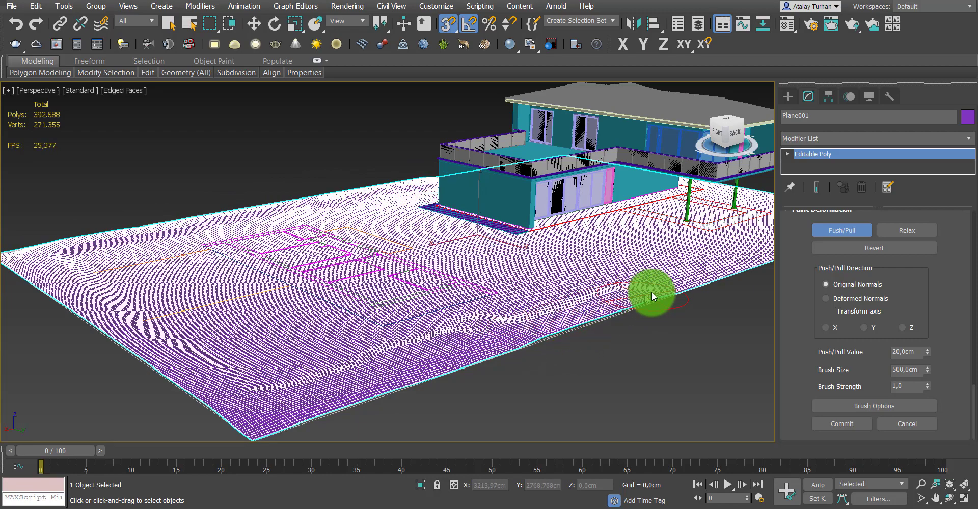
{"action": "middle_click_drag", "start_coordinate": [631, 324], "coordinate": [565, 355]}
{"action": "left_click_drag", "start_coordinate": [496, 345], "coordinate": [552, 314]}
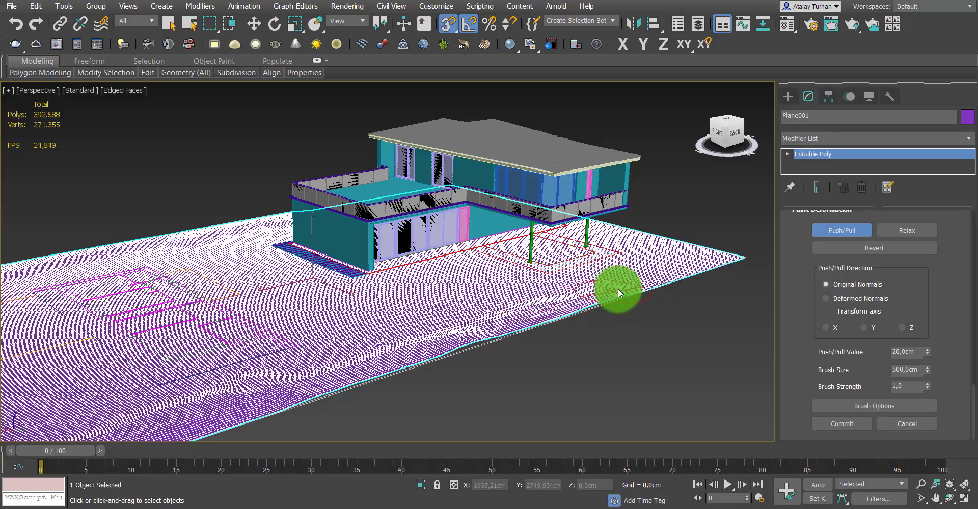
{"action": "mouse_move", "coordinate": [552, 314]}
{"action": "left_mouse_down"}
{"action": "mouse_move", "coordinate": [727, 256]}
{"action": "mouse_move", "coordinate": [567, 345]}
{"action": "left_mouse_up"}
- Raise a wavy ridge of bumps along the ground plane's front edge
{"action": "mouse_move", "coordinate": [568, 345]}
{"action": "middle_mouse_down", "text": "alt"}
{"action": "mouse_move", "coordinate": [436, 323]}
{"action": "mouse_move", "coordinate": [414, 328]}
{"action": "mouse_move", "coordinate": [452, 332]}
{"action": "mouse_move", "coordinate": [370, 328]}
{"action": "mouse_move", "coordinate": [463, 328]}
{"action": "mouse_move", "coordinate": [404, 336]}
{"action": "mouse_move", "coordinate": [386, 360]}
{"action": "middle_mouse_up", "text": "alt"}
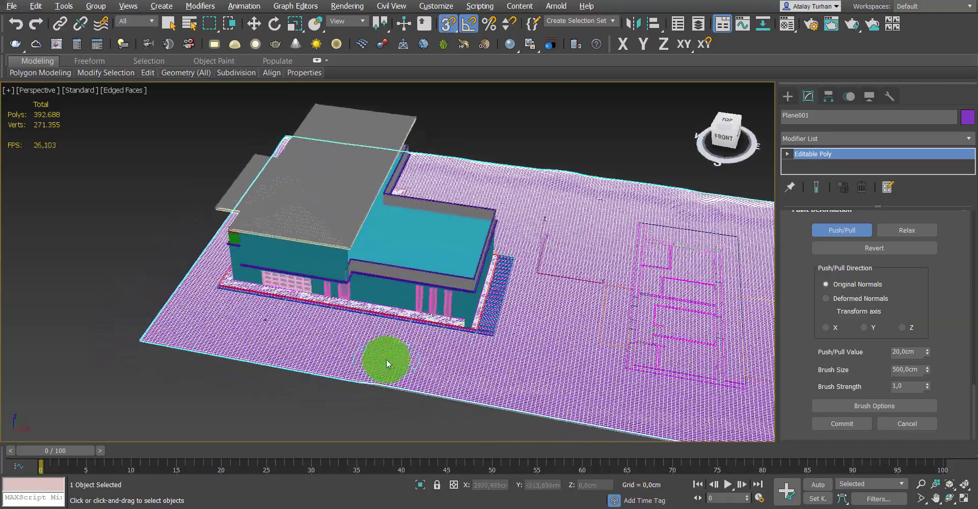
{"action": "left_click_drag", "start_coordinate": [353, 337], "coordinate": [178, 301]}
{"action": "mouse_move", "coordinate": [182, 316]}
{"action": "middle_mouse_down", "text": "alt"}
{"action": "mouse_move", "coordinate": [295, 322]}
{"action": "mouse_move", "coordinate": [221, 271]}
{"action": "mouse_move", "coordinate": [301, 328]}
{"action": "mouse_move", "coordinate": [212, 383]}
{"action": "middle_mouse_up", "text": "alt"}
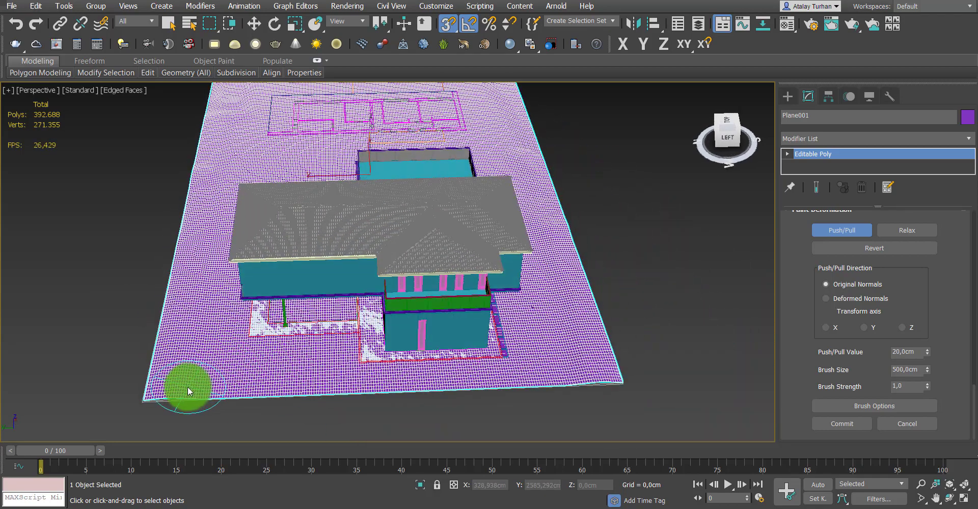
{"action": "left_click_drag", "start_coordinate": [188, 392], "coordinate": [255, 390]}
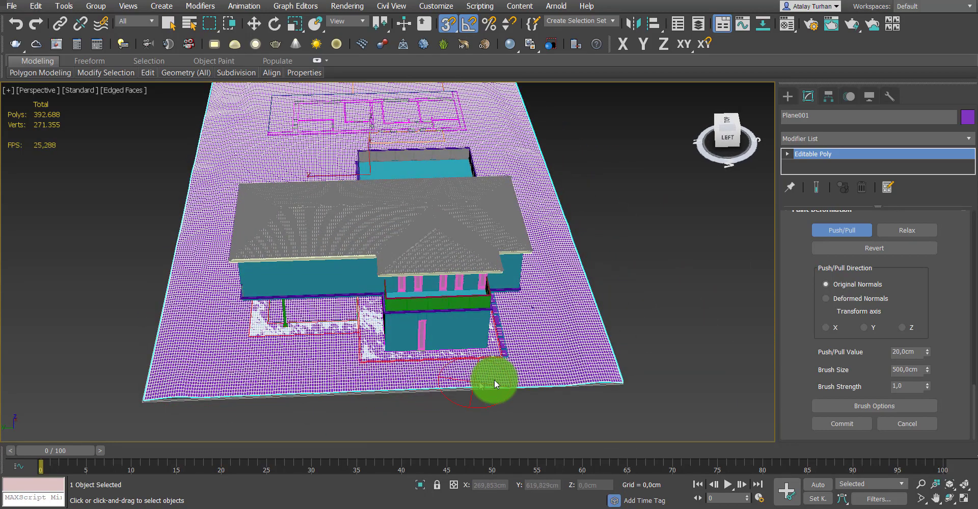
{"action": "mouse_move", "coordinate": [494, 380]}
{"action": "left_mouse_down"}
{"action": "mouse_move", "coordinate": [590, 365]}
{"action": "mouse_move", "coordinate": [491, 389]}
{"action": "mouse_move", "coordinate": [241, 397]}
{"action": "mouse_move", "coordinate": [578, 375]}
{"action": "left_mouse_up"}
{"action": "mouse_move", "coordinate": [578, 375]}
{"action": "middle_mouse_down", "text": "alt"}
{"action": "mouse_move", "coordinate": [551, 393]}
{"action": "mouse_move", "coordinate": [479, 384]}
{"action": "mouse_move", "coordinate": [473, 364]}
{"action": "mouse_move", "coordinate": [498, 376]}
{"action": "mouse_move", "coordinate": [446, 392]}
{"action": "mouse_move", "coordinate": [338, 301]}
{"action": "middle_mouse_up", "text": "alt"}
- Paint bumps across the open ground and around the floor-plan outline
{"action": "middle_click_drag", "start_coordinate": [251, 311], "coordinate": [233, 293], "text": "alt"}
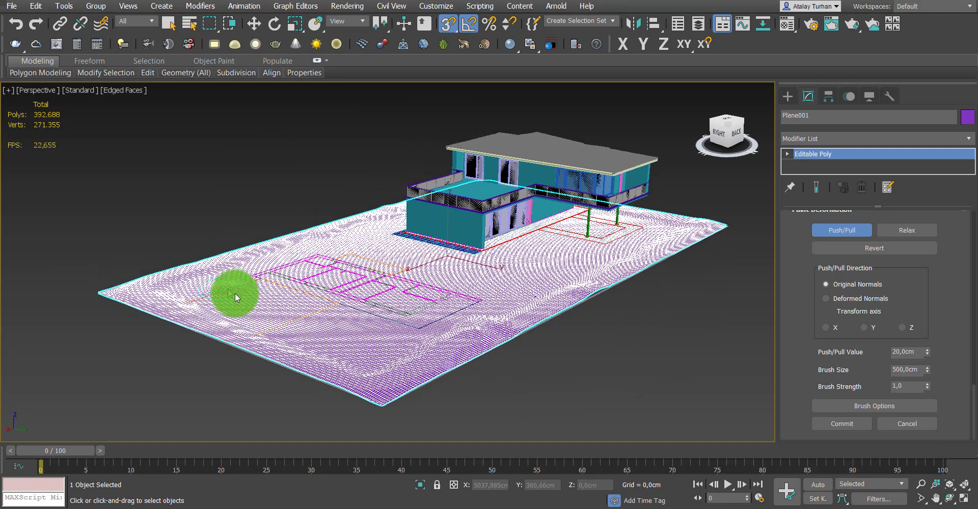
{"action": "mouse_move", "coordinate": [235, 297]}
{"action": "left_mouse_down"}
{"action": "mouse_move", "coordinate": [324, 297]}
{"action": "mouse_move", "coordinate": [275, 288]}
{"action": "mouse_move", "coordinate": [236, 302]}
{"action": "mouse_move", "coordinate": [326, 328]}
{"action": "left_mouse_up"}
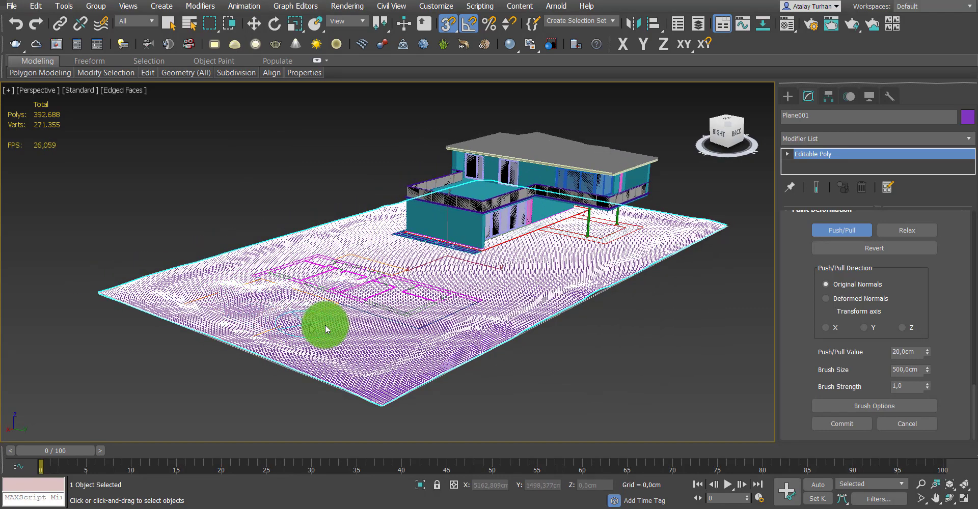
{"action": "left_click", "coordinate": [372, 298]}
{"action": "mouse_move", "coordinate": [338, 280]}
{"action": "left_mouse_down"}
{"action": "mouse_move", "coordinate": [284, 266]}
{"action": "mouse_move", "coordinate": [354, 247]}
{"action": "mouse_move", "coordinate": [404, 293]}
{"action": "left_mouse_up"}
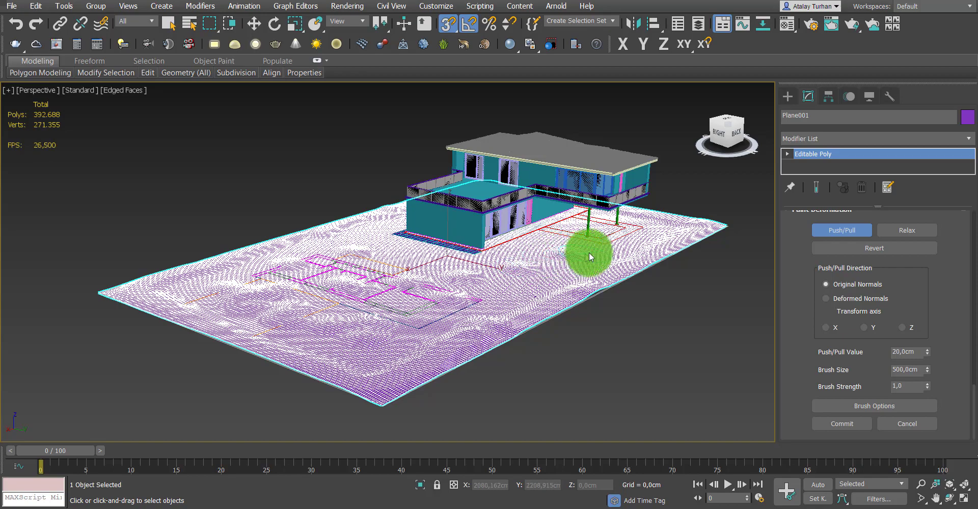
{"action": "middle_click_drag", "start_coordinate": [426, 343], "coordinate": [404, 364]}
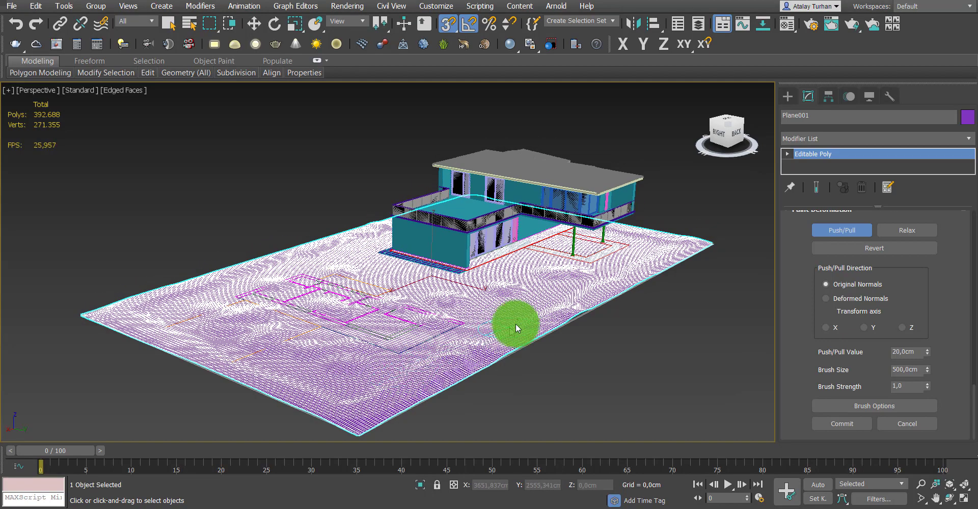
{"action": "middle_click_drag", "start_coordinate": [515, 324], "coordinate": [479, 356]}
{"action": "middle_click_drag", "start_coordinate": [409, 354], "coordinate": [359, 301]}
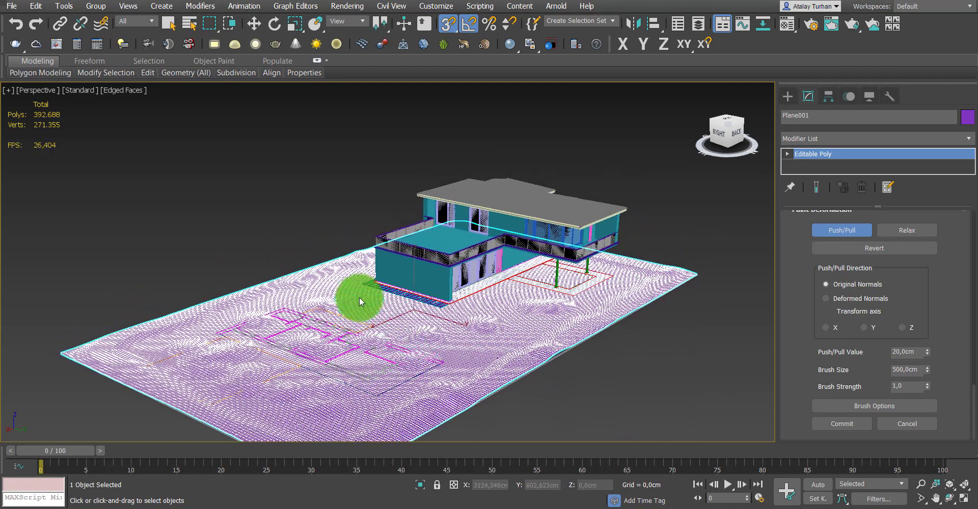
{"action": "middle_click_drag", "start_coordinate": [329, 357], "coordinate": [350, 335]}
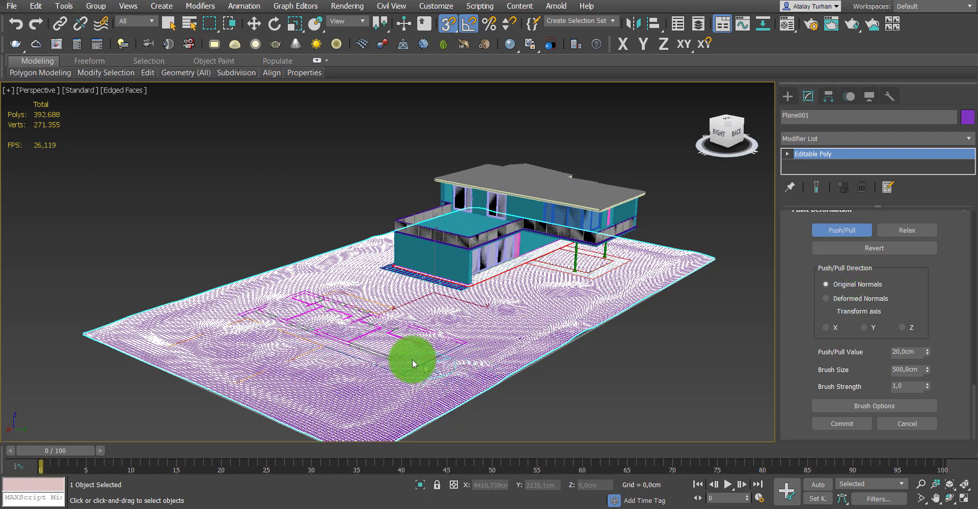
{"action": "middle_click_drag", "start_coordinate": [413, 363], "coordinate": [431, 355]}
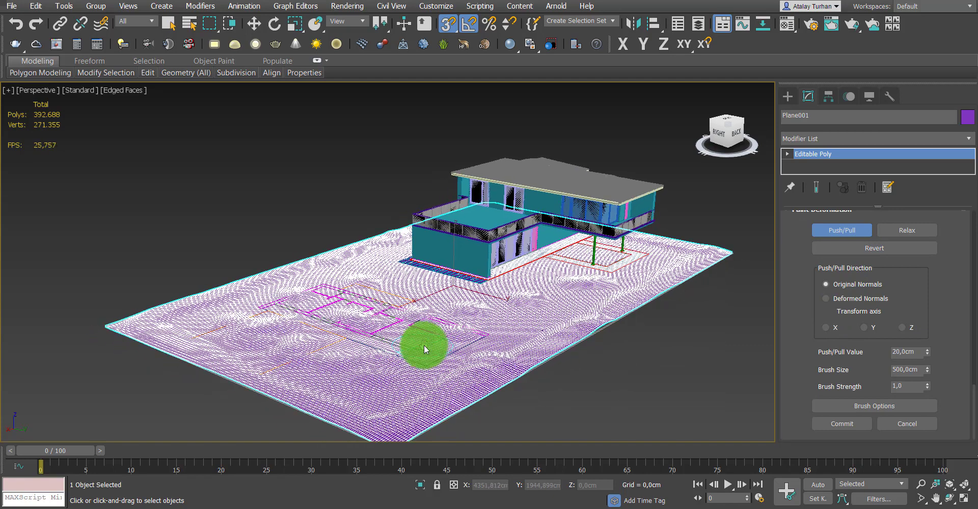
- Switch to Relax and smooth the open ground and terrain in front of the house
{"action": "left_click", "coordinate": [909, 234]}
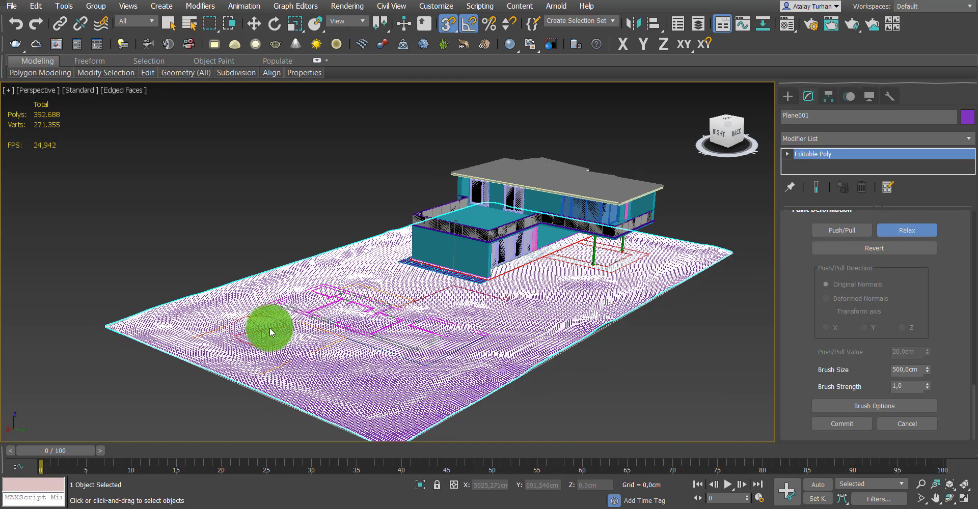
{"action": "mouse_move", "coordinate": [270, 329]}
{"action": "left_mouse_down"}
{"action": "mouse_move", "coordinate": [244, 321]}
{"action": "mouse_move", "coordinate": [353, 352]}
{"action": "left_mouse_up"}
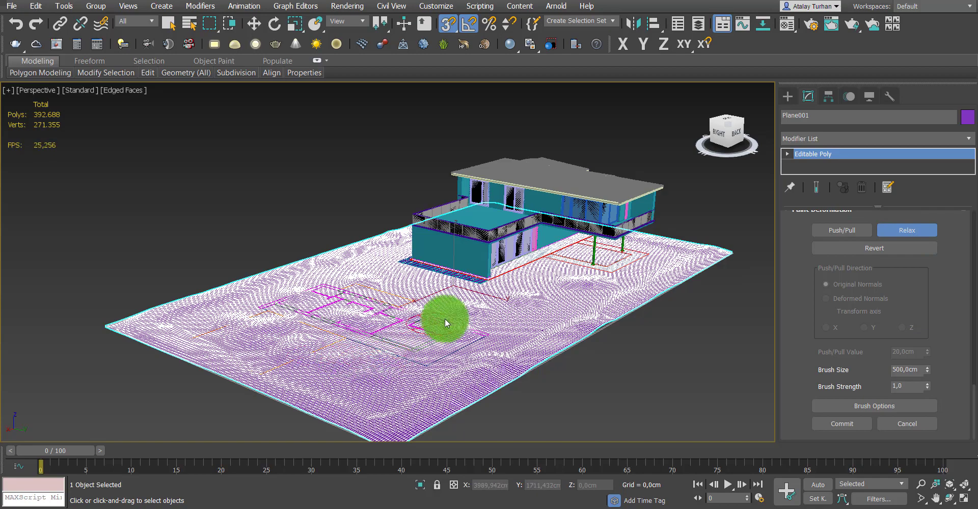
{"action": "mouse_move", "coordinate": [444, 318]}
{"action": "left_mouse_down"}
{"action": "mouse_move", "coordinate": [368, 309]}
{"action": "mouse_move", "coordinate": [359, 284]}
{"action": "mouse_move", "coordinate": [415, 294]}
{"action": "left_mouse_up"}
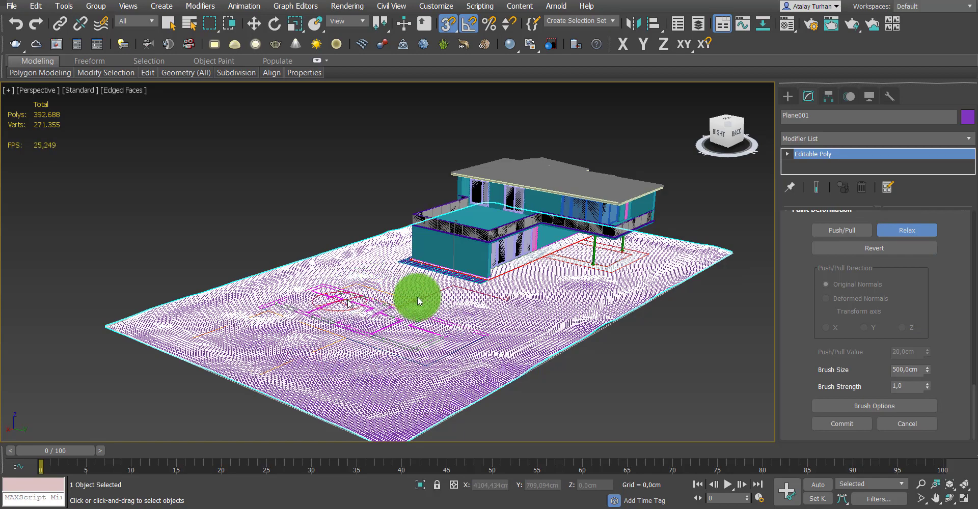
{"action": "scroll", "coordinate": [443, 306], "scroll_direction": "up", "scroll_amount": 2}
{"action": "scroll", "coordinate": [466, 312], "scroll_direction": "up", "scroll_amount": 2}
{"action": "mouse_move", "coordinate": [473, 316]}
{"action": "left_mouse_down"}
{"action": "mouse_move", "coordinate": [453, 304]}
{"action": "mouse_move", "coordinate": [490, 314]}
{"action": "mouse_move", "coordinate": [451, 299]}
{"action": "mouse_move", "coordinate": [533, 339]}
{"action": "mouse_move", "coordinate": [570, 289]}
{"action": "mouse_move", "coordinate": [585, 296]}
{"action": "mouse_move", "coordinate": [644, 258]}
{"action": "mouse_move", "coordinate": [673, 259]}
{"action": "mouse_move", "coordinate": [622, 257]}
{"action": "mouse_move", "coordinate": [701, 267]}
{"action": "mouse_move", "coordinate": [652, 272]}
{"action": "mouse_move", "coordinate": [684, 266]}
{"action": "mouse_move", "coordinate": [668, 265]}
{"action": "mouse_move", "coordinate": [677, 262]}
{"action": "left_mouse_up"}
- Relax the terrain toward the left, the front corner and across the whole plane
{"action": "scroll", "coordinate": [414, 345], "scroll_direction": "up", "scroll_amount": 1}
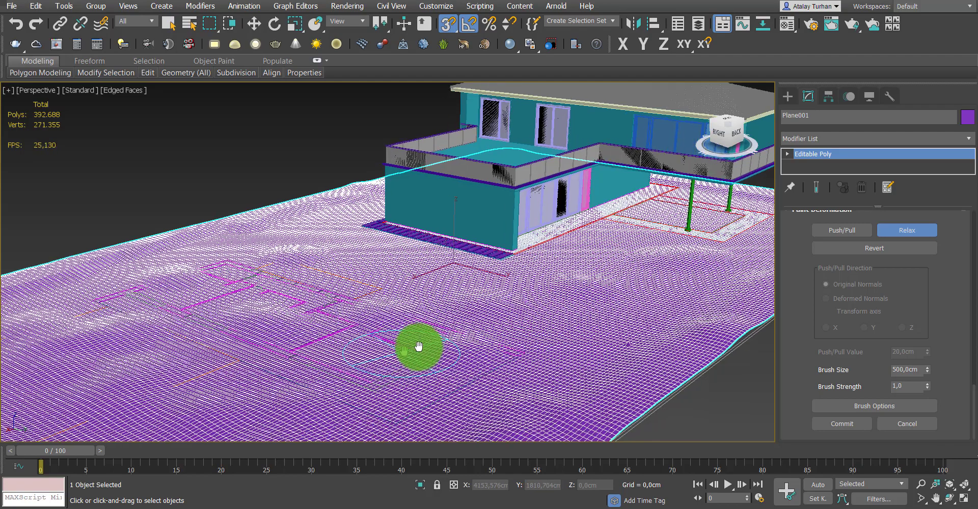
{"action": "scroll", "coordinate": [309, 317], "scroll_direction": "up", "scroll_amount": 1}
{"action": "mouse_move", "coordinate": [307, 313]}
{"action": "left_mouse_down"}
{"action": "mouse_move", "coordinate": [323, 307]}
{"action": "mouse_move", "coordinate": [266, 329]}
{"action": "mouse_move", "coordinate": [249, 292]}
{"action": "mouse_move", "coordinate": [221, 276]}
{"action": "mouse_move", "coordinate": [201, 279]}
{"action": "mouse_move", "coordinate": [334, 248]}
{"action": "mouse_move", "coordinate": [185, 305]}
{"action": "mouse_move", "coordinate": [105, 353]}
{"action": "left_mouse_up"}
{"action": "mouse_move", "coordinate": [105, 354]}
{"action": "middle_mouse_down"}
{"action": "mouse_move", "coordinate": [246, 312]}
{"action": "mouse_move", "coordinate": [209, 343]}
{"action": "middle_mouse_up"}
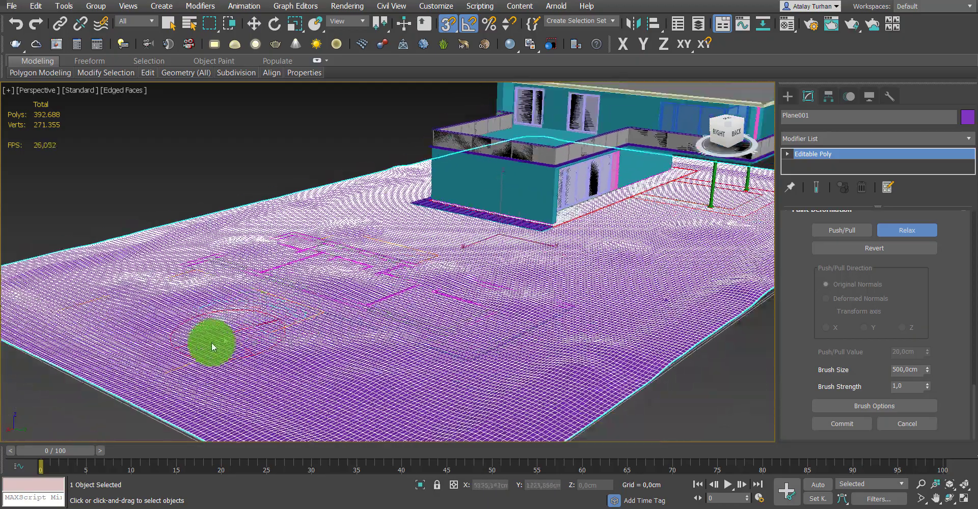
{"action": "left_click_drag", "start_coordinate": [239, 330], "coordinate": [209, 345]}
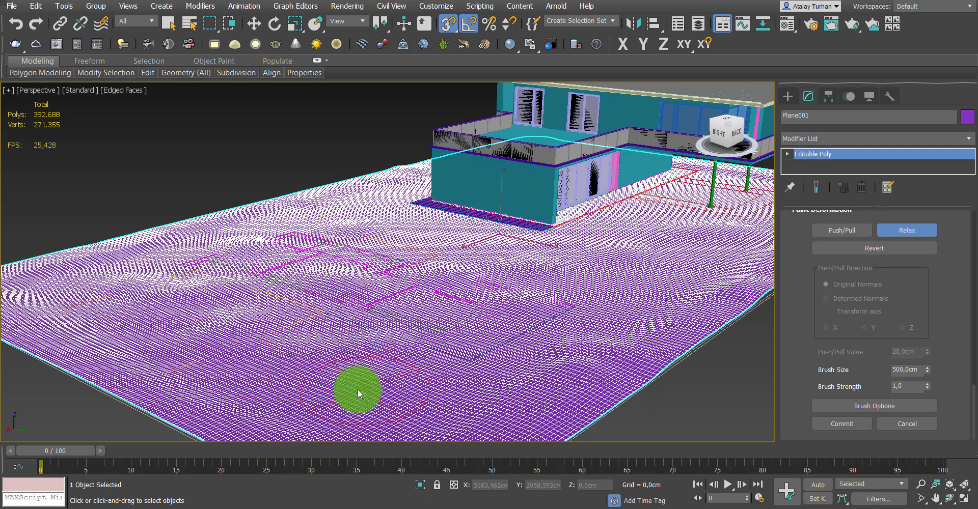
{"action": "scroll", "coordinate": [423, 334], "scroll_direction": "down", "scroll_amount": 3}
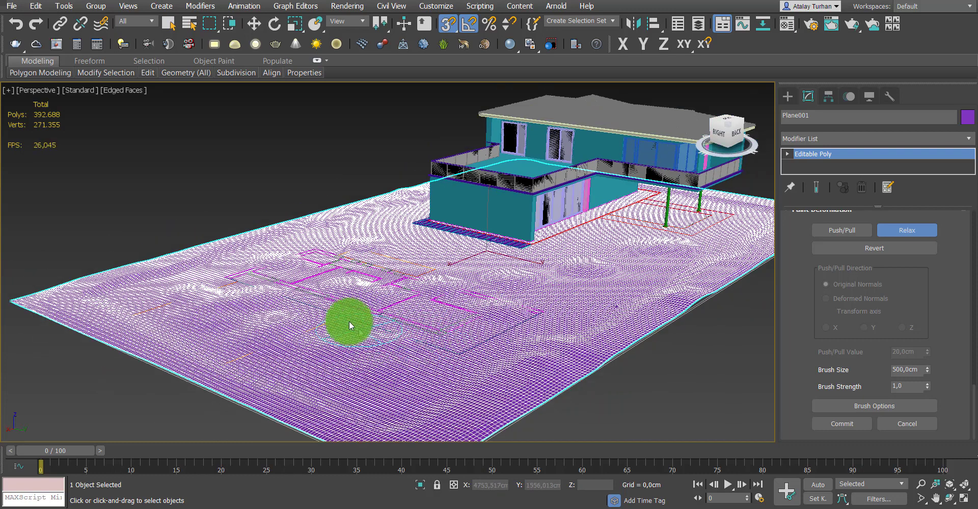
{"action": "mouse_move", "coordinate": [350, 326]}
{"action": "left_mouse_down"}
{"action": "mouse_move", "coordinate": [240, 310]}
{"action": "mouse_move", "coordinate": [218, 291]}
{"action": "mouse_move", "coordinate": [290, 280]}
{"action": "mouse_move", "coordinate": [162, 277]}
{"action": "mouse_move", "coordinate": [87, 295]}
{"action": "mouse_move", "coordinate": [144, 349]}
{"action": "mouse_move", "coordinate": [326, 429]}
{"action": "mouse_move", "coordinate": [399, 425]}
{"action": "mouse_move", "coordinate": [674, 315]}
{"action": "left_mouse_up"}
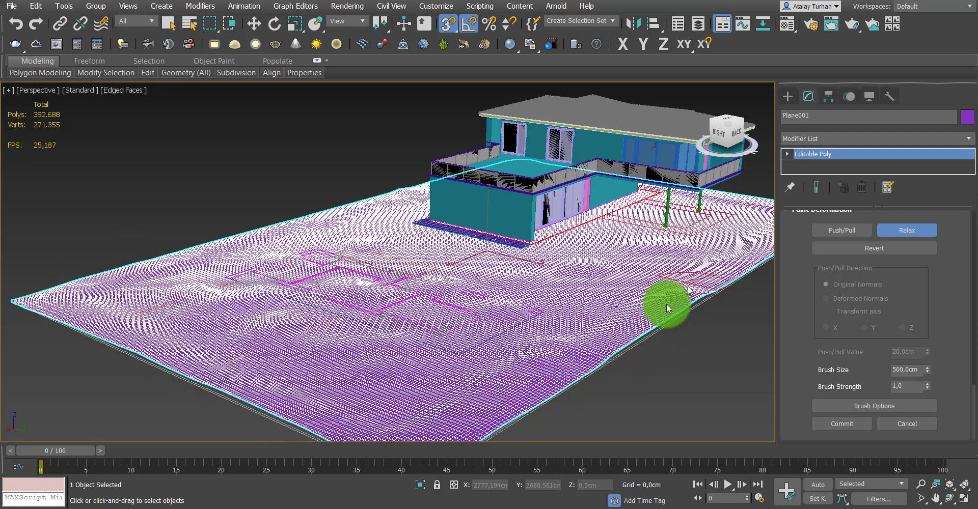
- Relax the terrain's left corner and near edge
{"action": "middle_click_drag", "start_coordinate": [741, 263], "coordinate": [553, 316]}
{"action": "mouse_move", "coordinate": [552, 316]}
{"action": "left_mouse_down"}
{"action": "mouse_move", "coordinate": [641, 265]}
{"action": "mouse_move", "coordinate": [657, 272]}
{"action": "mouse_move", "coordinate": [249, 227]}
{"action": "mouse_move", "coordinate": [175, 263]}
{"action": "left_mouse_up"}
{"action": "scroll", "coordinate": [350, 279], "scroll_direction": "down", "scroll_amount": 2}
{"action": "mouse_move", "coordinate": [314, 295]}
{"action": "middle_mouse_down"}
{"action": "mouse_move", "coordinate": [357, 305]}
{"action": "mouse_move", "coordinate": [276, 307]}
{"action": "middle_mouse_up"}
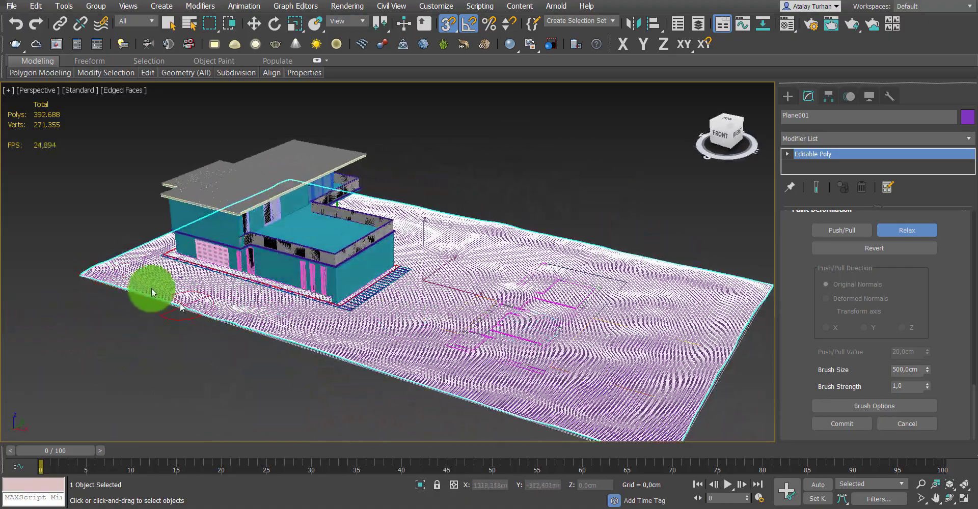
{"action": "middle_click_drag", "start_coordinate": [124, 264], "coordinate": [218, 283], "text": "alt"}
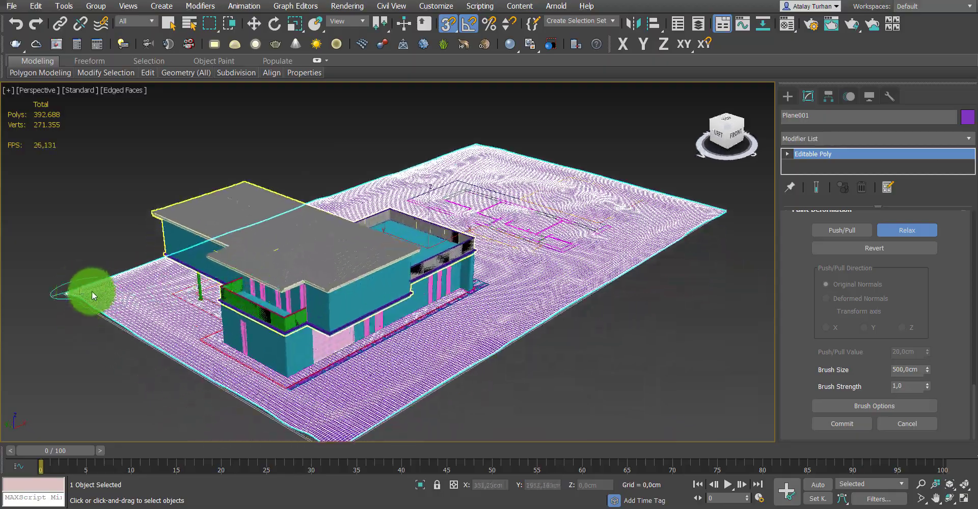
{"action": "mouse_move", "coordinate": [93, 295]}
{"action": "left_mouse_down"}
{"action": "mouse_move", "coordinate": [153, 343]}
{"action": "mouse_move", "coordinate": [105, 284]}
{"action": "mouse_move", "coordinate": [308, 428]}
{"action": "mouse_move", "coordinate": [370, 439]}
{"action": "left_mouse_up"}
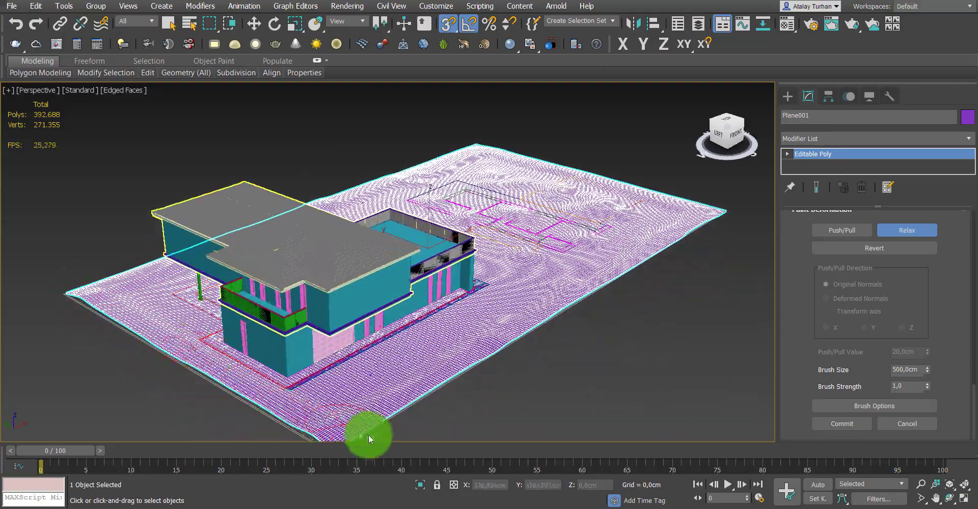
{"action": "mouse_move", "coordinate": [370, 439]}
{"action": "middle_mouse_down", "text": "alt"}
{"action": "mouse_move", "coordinate": [443, 371]}
{"action": "mouse_move", "coordinate": [422, 388]}
{"action": "mouse_move", "coordinate": [394, 353]}
{"action": "middle_mouse_up", "text": "alt"}
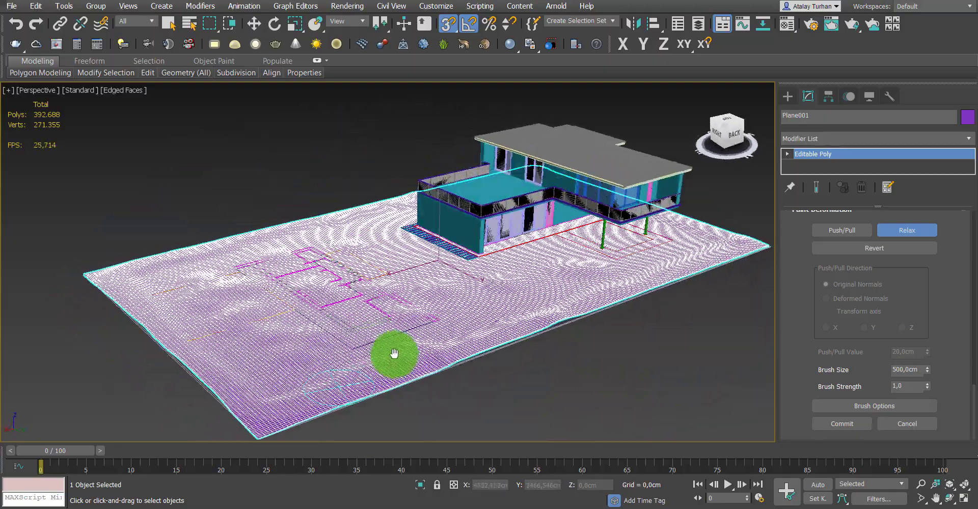
{"action": "scroll", "coordinate": [394, 353], "scroll_direction": "up", "scroll_amount": 2}
{"action": "scroll", "coordinate": [360, 329], "scroll_direction": "up", "scroll_amount": 2}
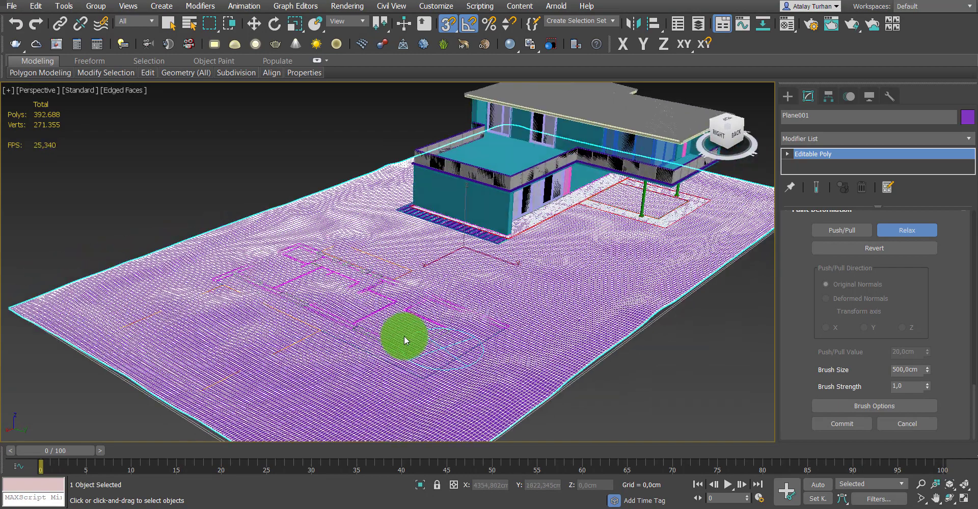
- Switch back to Push/Pull and raise bumps on the open terrain near the floor-plan outline
{"action": "left_click", "coordinate": [826, 232]}
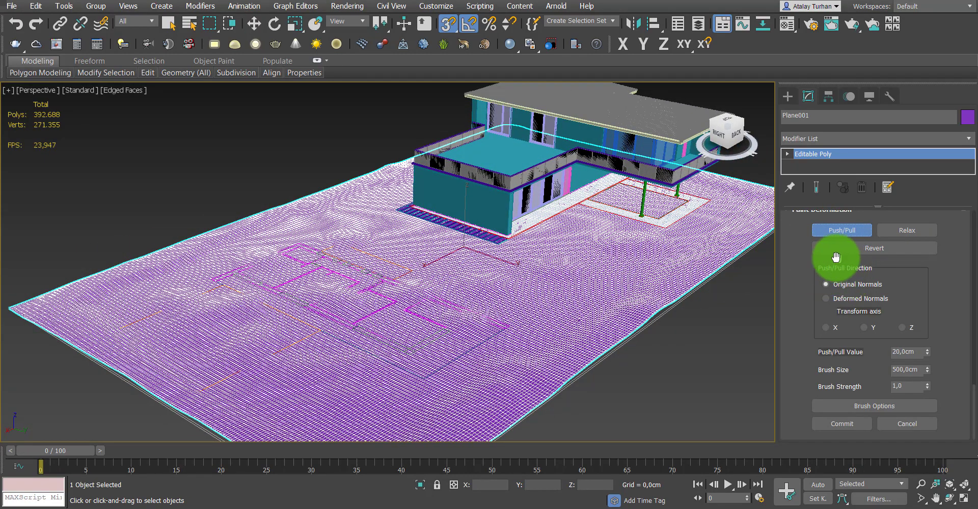
{"action": "left_click", "coordinate": [474, 303]}
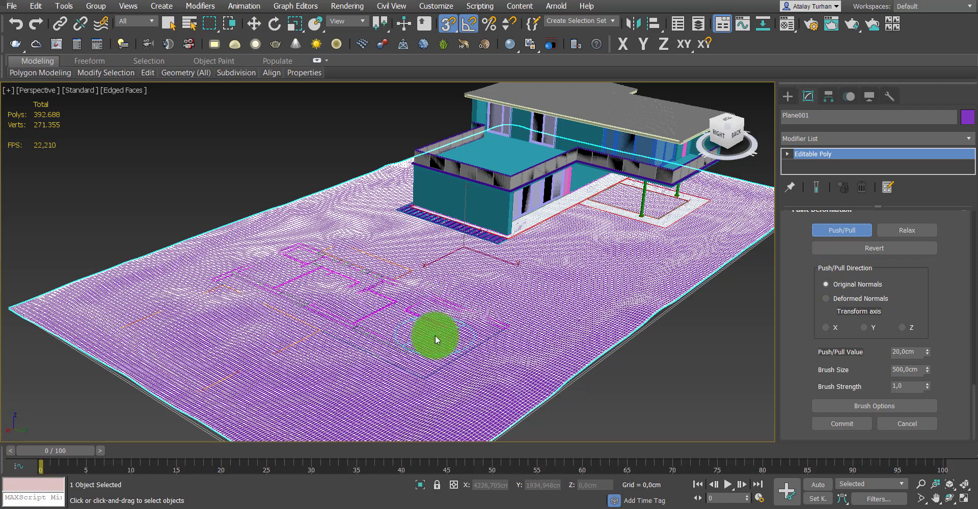
{"action": "middle_click_drag", "start_coordinate": [436, 340], "coordinate": [408, 332]}
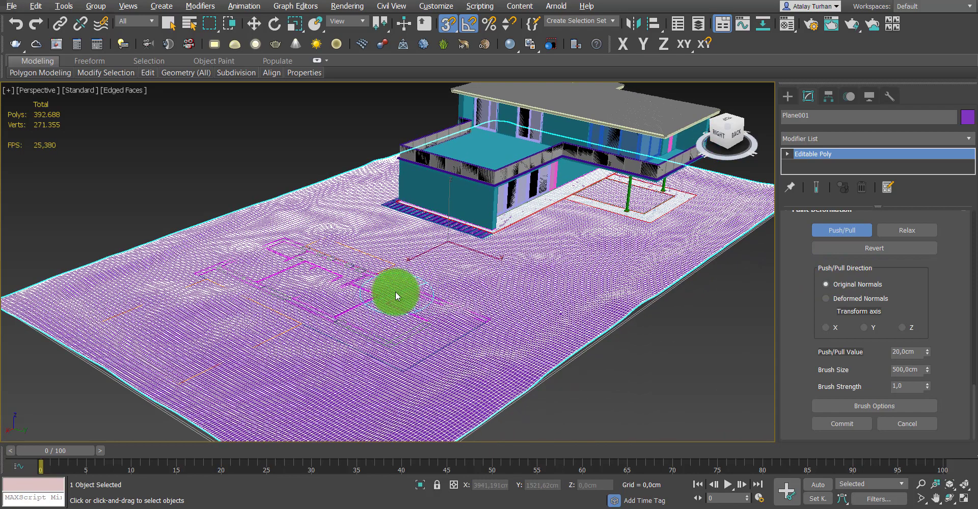
{"action": "mouse_move", "coordinate": [396, 295]}
{"action": "left_mouse_down"}
{"action": "mouse_move", "coordinate": [398, 280]}
{"action": "mouse_move", "coordinate": [301, 328]}
{"action": "mouse_move", "coordinate": [185, 288]}
{"action": "mouse_move", "coordinate": [234, 343]}
{"action": "mouse_move", "coordinate": [352, 318]}
{"action": "mouse_move", "coordinate": [271, 290]}
{"action": "mouse_move", "coordinate": [197, 306]}
{"action": "mouse_move", "coordinate": [157, 289]}
{"action": "mouse_move", "coordinate": [191, 324]}
{"action": "left_mouse_up"}
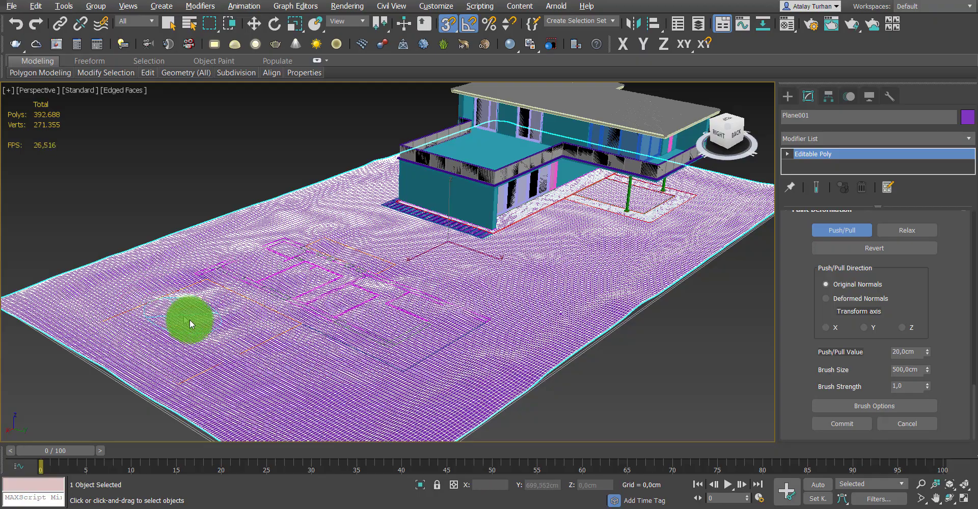
{"action": "mouse_move", "coordinate": [191, 324]}
{"action": "middle_mouse_down", "text": "alt"}
{"action": "mouse_move", "coordinate": [349, 321]}
{"action": "mouse_move", "coordinate": [343, 307]}
{"action": "mouse_move", "coordinate": [371, 320]}
{"action": "mouse_move", "coordinate": [354, 302]}
{"action": "middle_mouse_up", "text": "alt"}
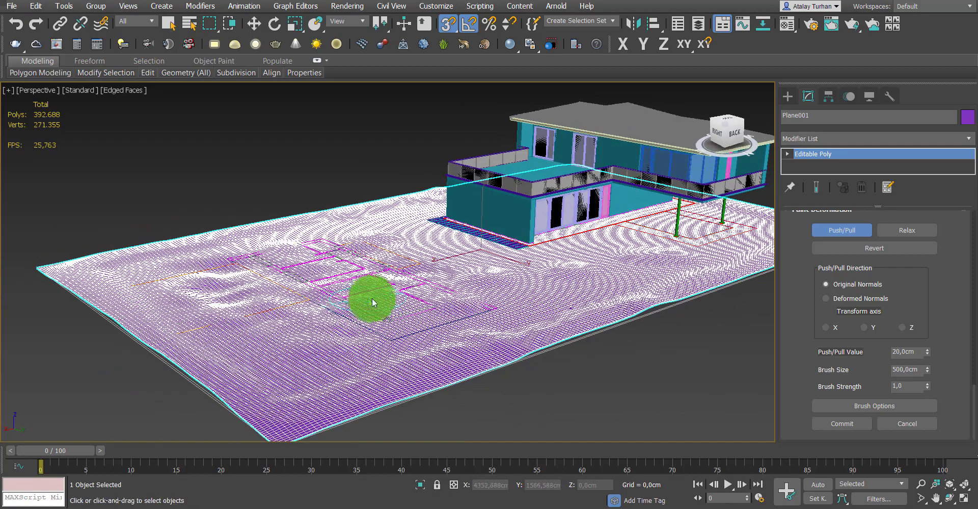
- Set the Push/Pull value to 10 cm and paint gentler bumps across the terrain
{"action": "left_click", "coordinate": [907, 350]}
{"action": "type", "text": "10"}
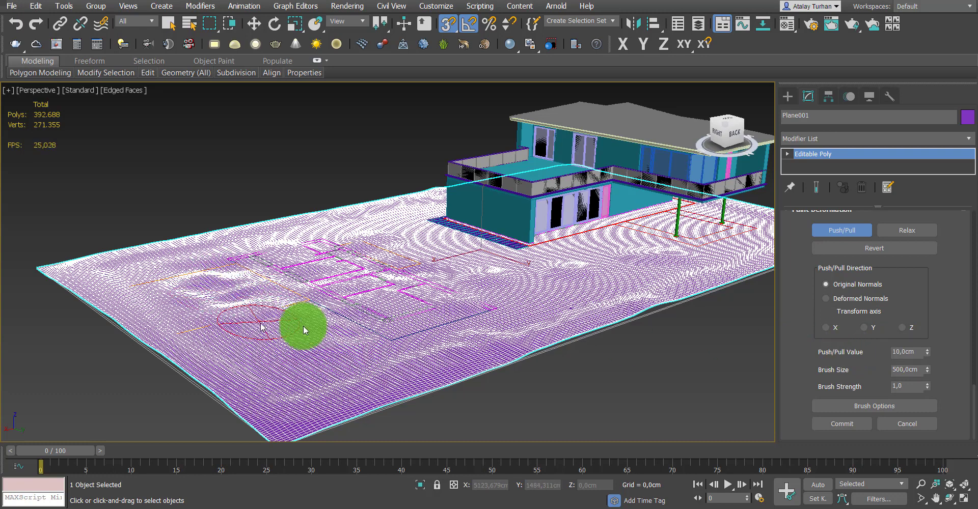
{"action": "mouse_move", "coordinate": [304, 330]}
{"action": "left_mouse_down"}
{"action": "mouse_move", "coordinate": [415, 306]}
{"action": "mouse_move", "coordinate": [208, 290]}
{"action": "mouse_move", "coordinate": [280, 261]}
{"action": "mouse_move", "coordinate": [444, 276]}
{"action": "mouse_move", "coordinate": [367, 323]}
{"action": "mouse_move", "coordinate": [228, 295]}
{"action": "mouse_move", "coordinate": [203, 279]}
{"action": "mouse_move", "coordinate": [307, 356]}
{"action": "mouse_move", "coordinate": [299, 284]}
{"action": "mouse_move", "coordinate": [497, 312]}
{"action": "left_mouse_up"}
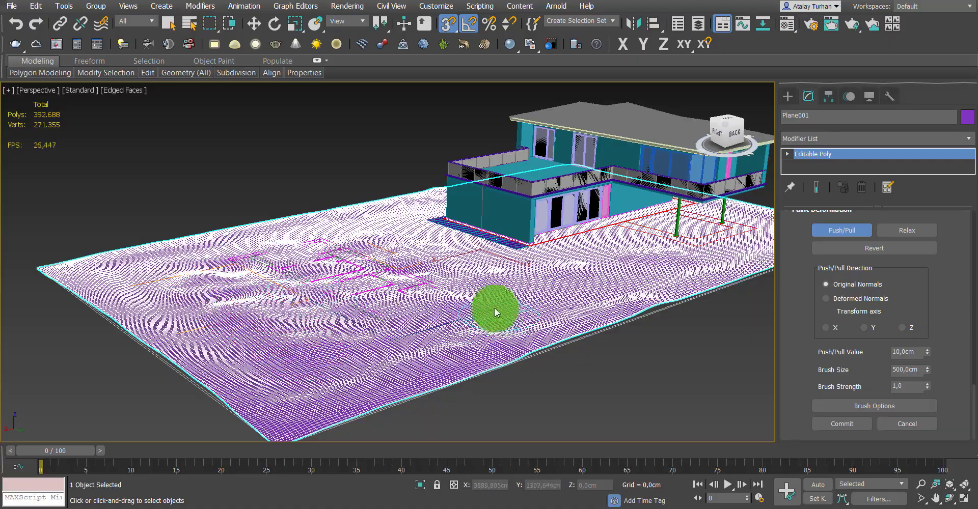
{"action": "mouse_move", "coordinate": [431, 299]}
{"action": "middle_mouse_down", "text": "alt"}
{"action": "mouse_move", "coordinate": [453, 340]}
{"action": "mouse_move", "coordinate": [430, 320]}
{"action": "middle_mouse_up", "text": "alt"}
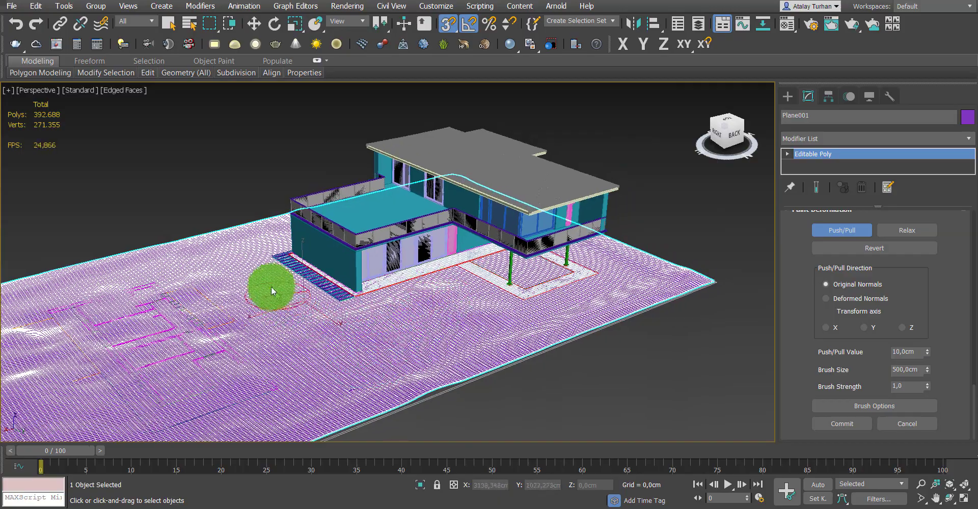
{"action": "mouse_move", "coordinate": [508, 279]}
{"action": "middle_mouse_down", "text": "alt"}
{"action": "mouse_move", "coordinate": [473, 323]}
{"action": "mouse_move", "coordinate": [484, 327]}
{"action": "mouse_move", "coordinate": [396, 329]}
{"action": "mouse_move", "coordinate": [340, 366]}
{"action": "mouse_move", "coordinate": [316, 358]}
{"action": "middle_mouse_up", "text": "alt"}
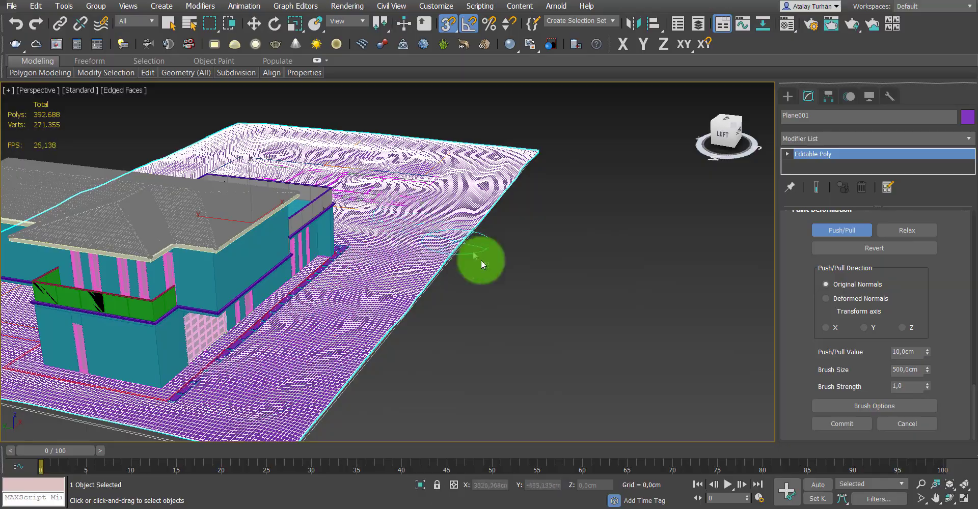
{"action": "mouse_move", "coordinate": [481, 261]}
{"action": "middle_mouse_down", "text": "alt"}
{"action": "mouse_move", "coordinate": [343, 277]}
{"action": "mouse_move", "coordinate": [427, 325]}
{"action": "mouse_move", "coordinate": [399, 302]}
{"action": "middle_mouse_up", "text": "alt"}
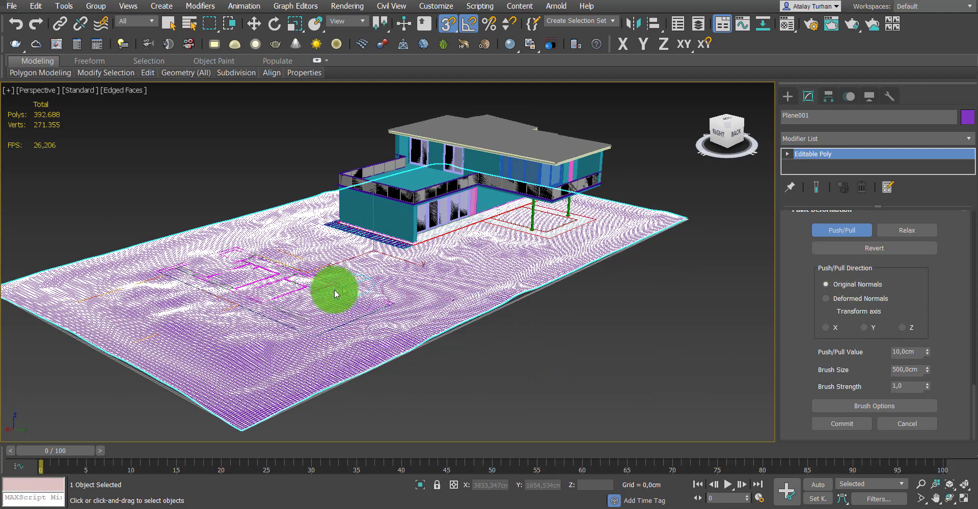
- Switch to Relax and smooth the bumps in the far-edge terrain
{"action": "left_click", "coordinate": [909, 232]}
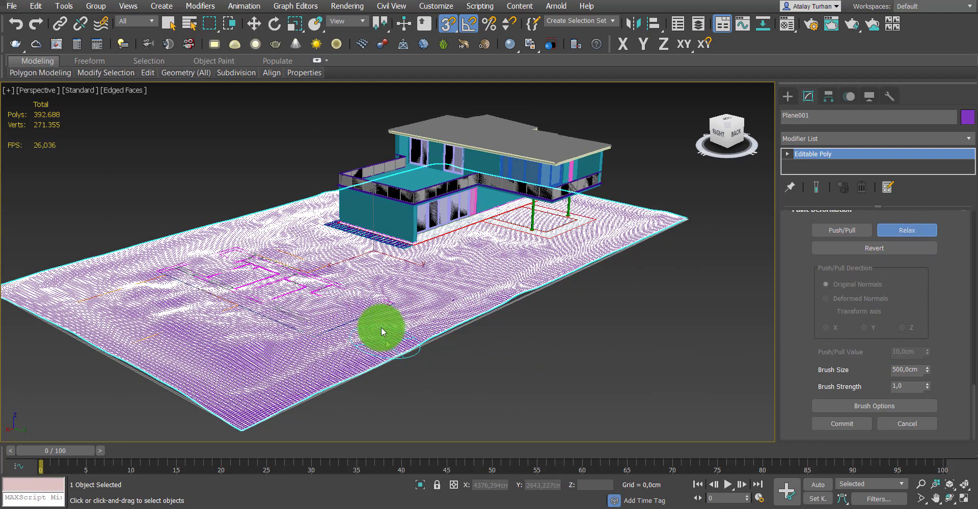
{"action": "mouse_move", "coordinate": [186, 285]}
{"action": "left_mouse_down"}
{"action": "mouse_move", "coordinate": [114, 323]}
{"action": "mouse_move", "coordinate": [266, 306]}
{"action": "mouse_move", "coordinate": [280, 328]}
{"action": "mouse_move", "coordinate": [317, 320]}
{"action": "mouse_move", "coordinate": [252, 350]}
{"action": "mouse_move", "coordinate": [186, 301]}
{"action": "mouse_move", "coordinate": [208, 270]}
{"action": "mouse_move", "coordinate": [280, 236]}
{"action": "mouse_move", "coordinate": [425, 280]}
{"action": "mouse_move", "coordinate": [463, 245]}
{"action": "mouse_move", "coordinate": [515, 265]}
{"action": "mouse_move", "coordinate": [329, 239]}
{"action": "mouse_move", "coordinate": [428, 284]}
{"action": "left_mouse_up"}
{"action": "mouse_move", "coordinate": [428, 284]}
{"action": "middle_mouse_down", "text": "alt"}
{"action": "mouse_move", "coordinate": [448, 312]}
{"action": "mouse_move", "coordinate": [345, 312]}
{"action": "mouse_move", "coordinate": [320, 334]}
{"action": "middle_mouse_up", "text": "alt"}
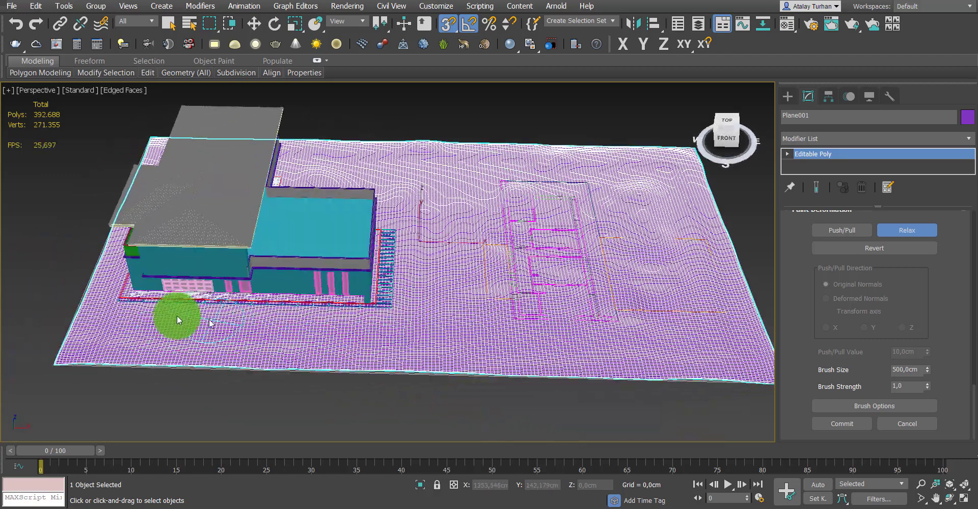
- Orbit and zoom around the house to check the smoothed terrain
{"action": "mouse_move", "coordinate": [429, 316]}
{"action": "middle_mouse_down", "text": "alt"}
{"action": "mouse_move", "coordinate": [313, 318]}
{"action": "mouse_move", "coordinate": [345, 359]}
{"action": "middle_mouse_up", "text": "alt"}
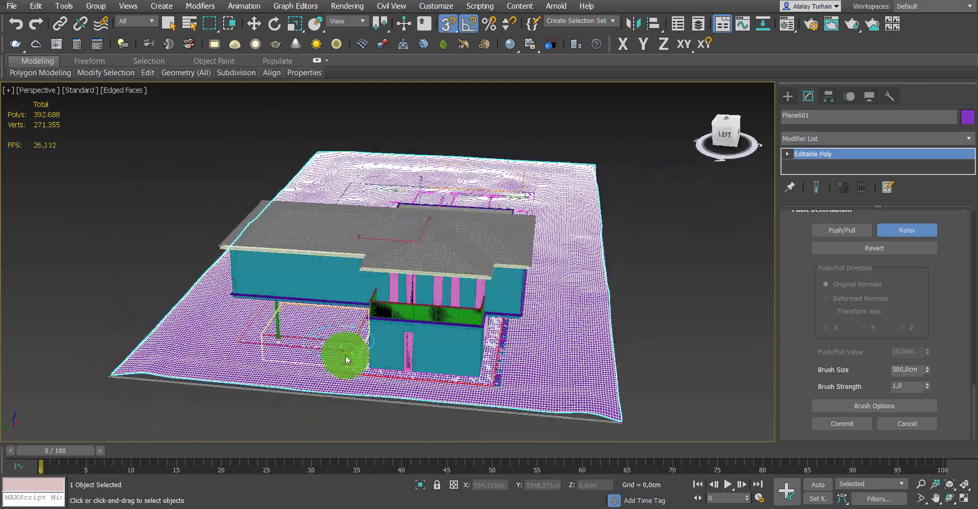
{"action": "mouse_move", "coordinate": [229, 362]}
{"action": "middle_mouse_down", "text": "alt"}
{"action": "mouse_move", "coordinate": [291, 344]}
{"action": "mouse_move", "coordinate": [389, 345]}
{"action": "mouse_move", "coordinate": [414, 377]}
{"action": "mouse_move", "coordinate": [393, 378]}
{"action": "mouse_move", "coordinate": [410, 332]}
{"action": "mouse_move", "coordinate": [489, 342]}
{"action": "middle_mouse_up", "text": "alt"}
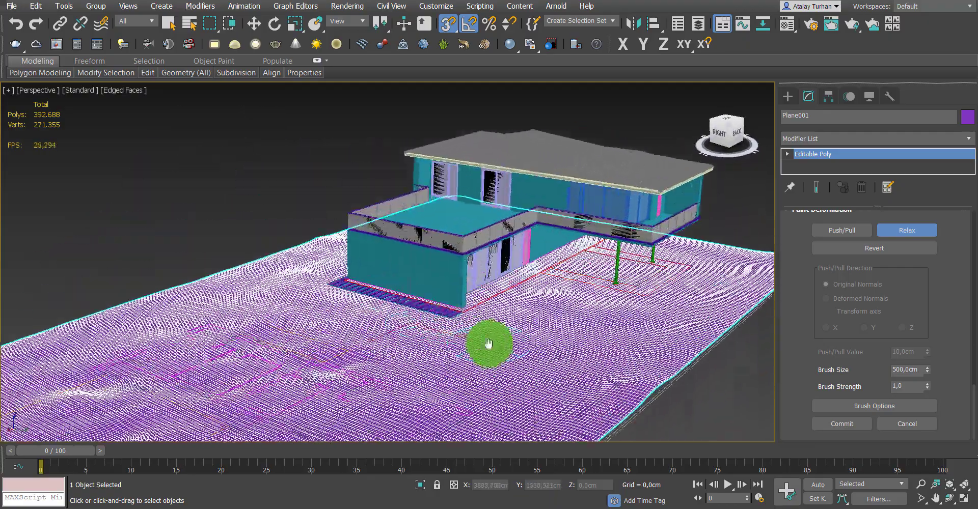
{"action": "scroll", "coordinate": [490, 356], "scroll_direction": "up", "scroll_amount": 5}
{"action": "mouse_move", "coordinate": [492, 373]}
{"action": "middle_mouse_down"}
{"action": "mouse_move", "coordinate": [475, 345]}
{"action": "mouse_move", "coordinate": [484, 314]}
{"action": "mouse_move", "coordinate": [434, 354]}
{"action": "mouse_move", "coordinate": [429, 381]}
{"action": "mouse_move", "coordinate": [448, 361]}
{"action": "mouse_move", "coordinate": [436, 367]}
{"action": "mouse_move", "coordinate": [356, 328]}
{"action": "middle_mouse_up"}
{"action": "scroll", "coordinate": [429, 381], "scroll_direction": "down", "scroll_amount": 2}
{"action": "scroll", "coordinate": [443, 363], "scroll_direction": "down", "scroll_amount": 2}
{"action": "scroll", "coordinate": [433, 363], "scroll_direction": "down", "scroll_amount": 2}
{"action": "scroll", "coordinate": [270, 291], "scroll_direction": "up", "scroll_amount": 5}
{"action": "scroll", "coordinate": [268, 289], "scroll_direction": "up", "scroll_amount": 2}
{"action": "scroll", "coordinate": [277, 280], "scroll_direction": "up", "scroll_amount": 2}
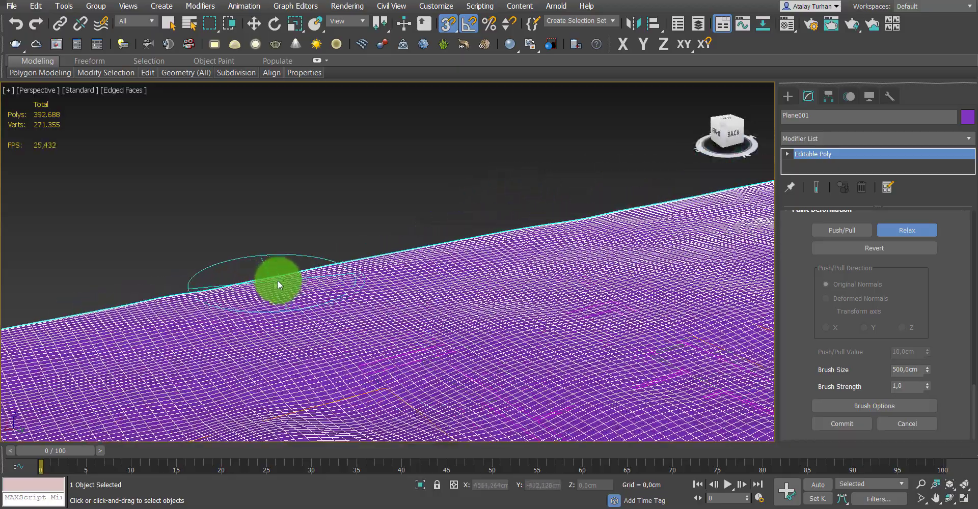
{"action": "scroll", "coordinate": [289, 278], "scroll_direction": "down", "scroll_amount": 1}
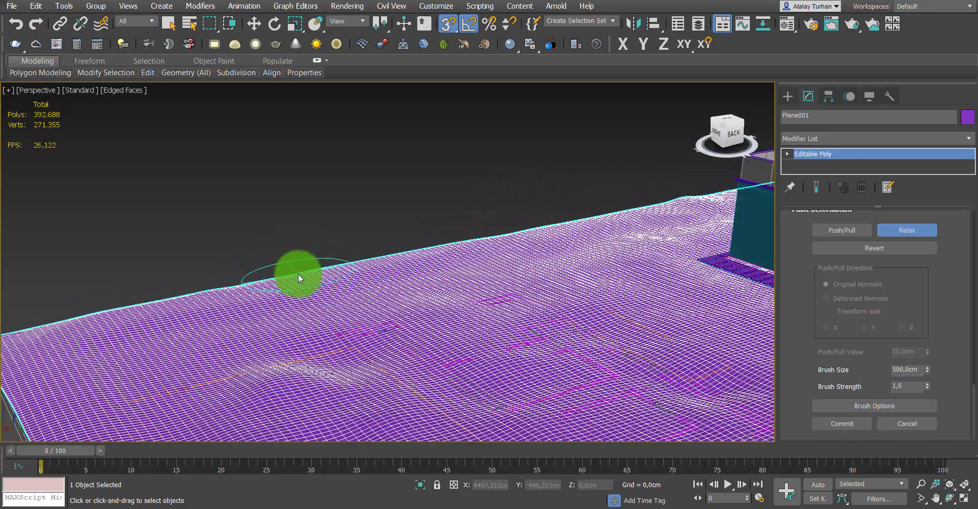
{"action": "scroll", "coordinate": [301, 279], "scroll_direction": "down", "scroll_amount": 2}
{"action": "middle_click_drag", "start_coordinate": [302, 279], "coordinate": [313, 285], "text": "alt"}
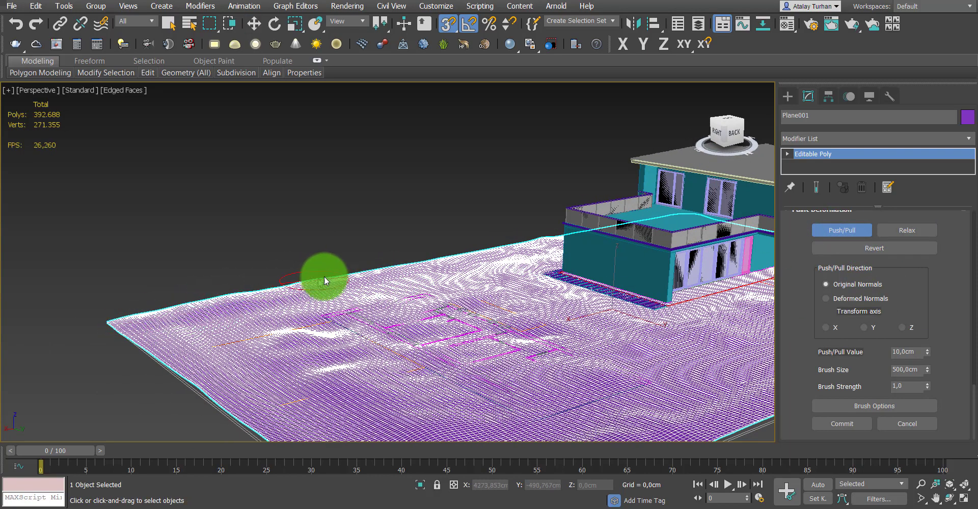
- Push/Pull uneven ridges along the plane's front and side edges around the house
{"action": "left_click_drag", "start_coordinate": [359, 271], "coordinate": [468, 261]}
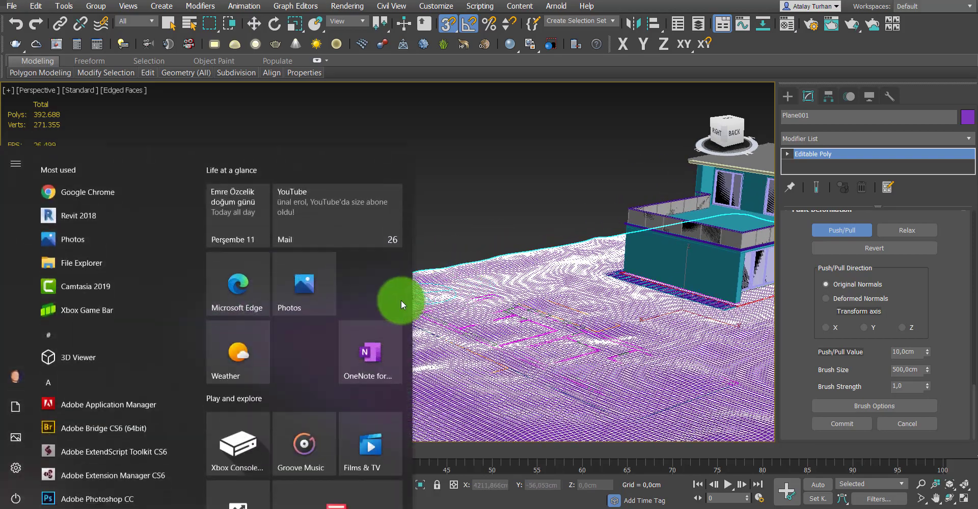
{"action": "mouse_move", "coordinate": [403, 294]}
{"action": "middle_mouse_down", "text": "alt"}
{"action": "mouse_move", "coordinate": [532, 302]}
{"action": "mouse_move", "coordinate": [445, 306]}
{"action": "middle_mouse_up", "text": "alt"}
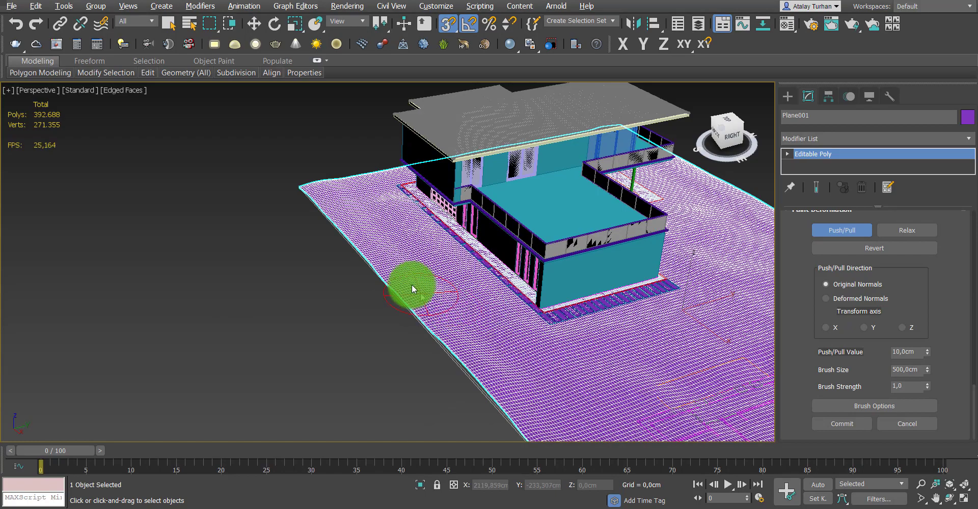
{"action": "mouse_move", "coordinate": [345, 228]}
{"action": "middle_mouse_down", "text": "alt"}
{"action": "mouse_move", "coordinate": [463, 303]}
{"action": "mouse_move", "coordinate": [430, 326]}
{"action": "mouse_move", "coordinate": [267, 308]}
{"action": "middle_mouse_up", "text": "alt"}
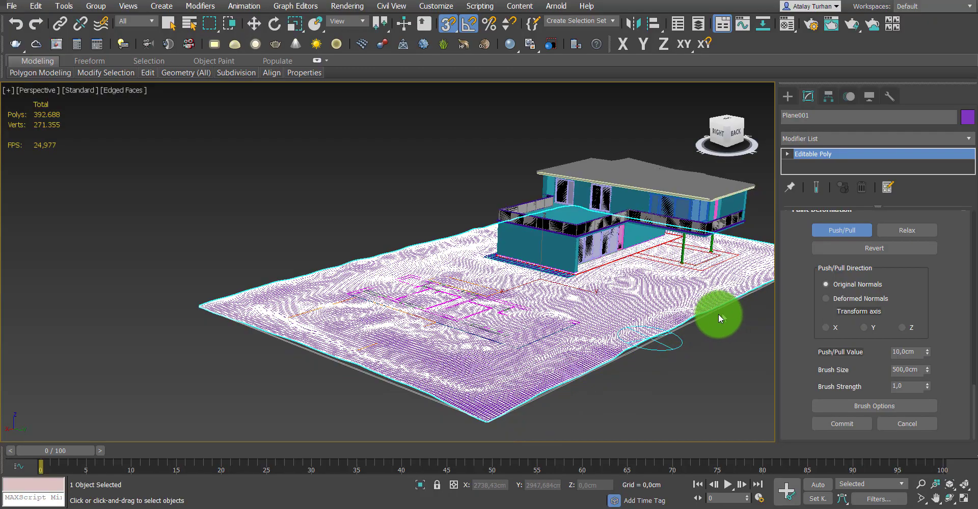
{"action": "middle_click_drag", "start_coordinate": [718, 314], "coordinate": [545, 356]}
{"action": "scroll", "coordinate": [508, 356], "scroll_direction": "up", "scroll_amount": 3}
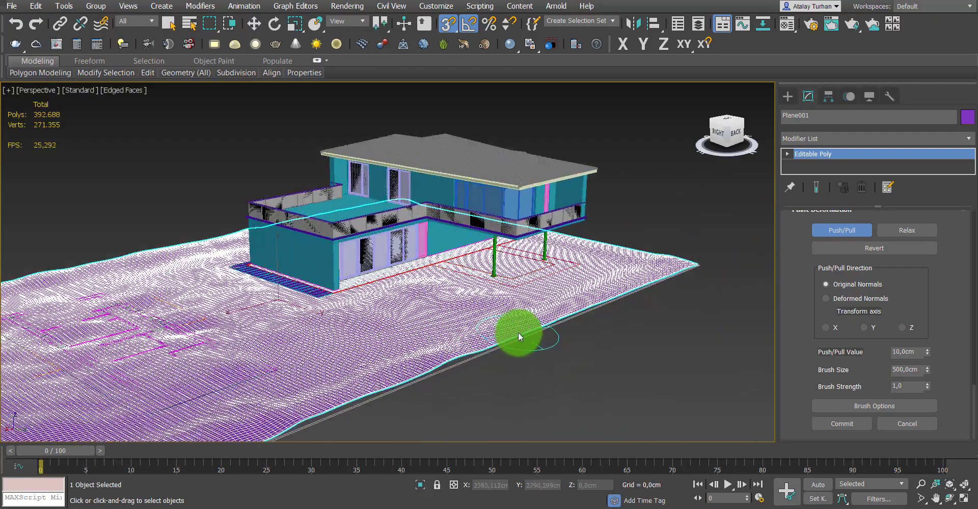
{"action": "mouse_move", "coordinate": [680, 258]}
{"action": "middle_mouse_down", "text": "alt"}
{"action": "mouse_move", "coordinate": [616, 319]}
{"action": "mouse_move", "coordinate": [560, 316]}
{"action": "mouse_move", "coordinate": [485, 360]}
{"action": "mouse_move", "coordinate": [430, 346]}
{"action": "mouse_move", "coordinate": [388, 407]}
{"action": "middle_mouse_up", "text": "alt"}
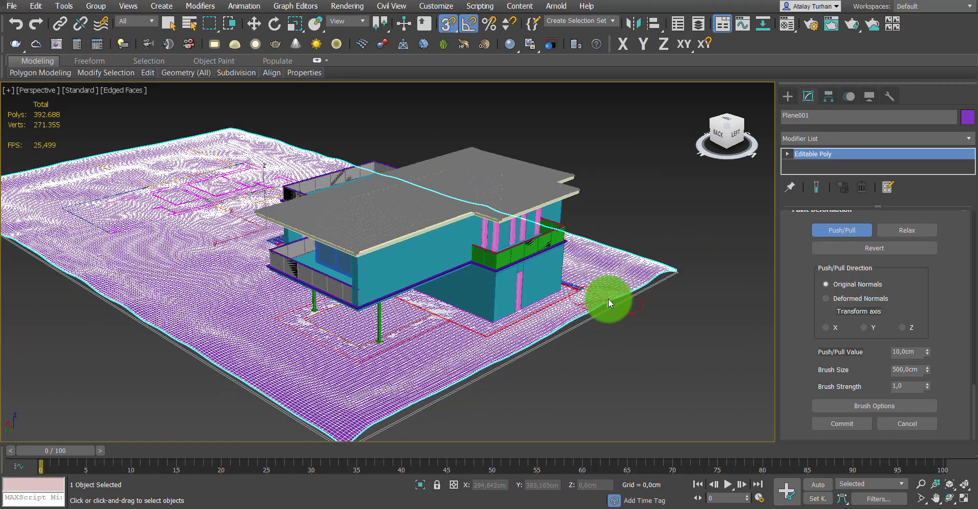
{"action": "mouse_move", "coordinate": [396, 366]}
{"action": "middle_mouse_down", "text": "alt"}
{"action": "mouse_move", "coordinate": [463, 347]}
{"action": "mouse_move", "coordinate": [546, 402]}
{"action": "mouse_move", "coordinate": [491, 379]}
{"action": "middle_mouse_up", "text": "alt"}
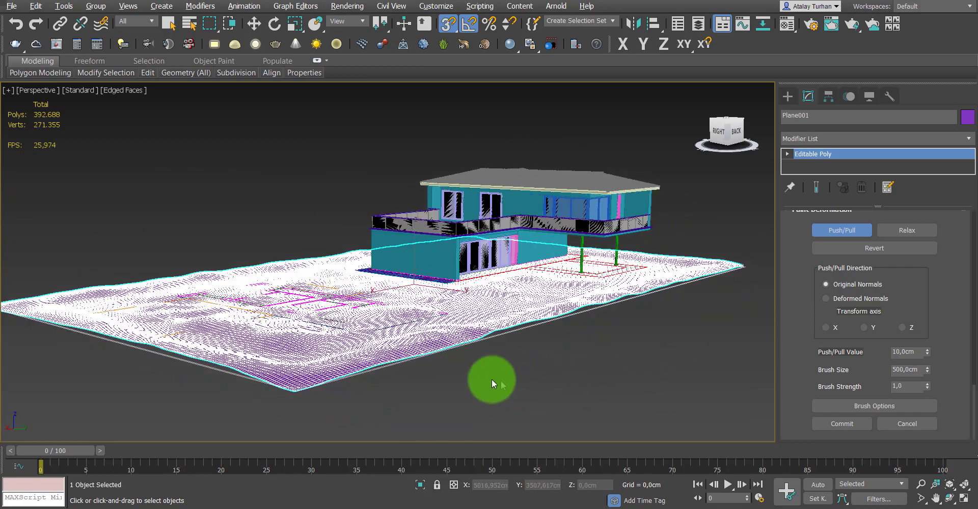
- Turn off Edged Faces so the viewport shows Default Shading, then review the terrain
{"action": "left_click", "coordinate": [128, 93]}
{"action": "left_click", "coordinate": [172, 199]}
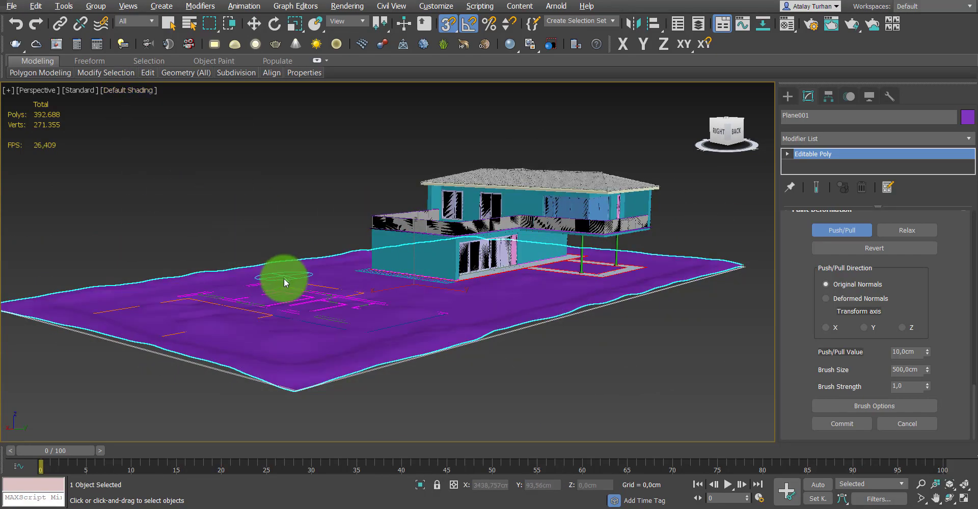
{"action": "middle_click_drag", "start_coordinate": [283, 278], "coordinate": [310, 312], "text": "alt"}
{"action": "mouse_move", "coordinate": [414, 358]}
{"action": "middle_mouse_down", "text": "alt"}
{"action": "mouse_move", "coordinate": [414, 350]}
{"action": "mouse_move", "coordinate": [459, 348]}
{"action": "mouse_move", "coordinate": [372, 334]}
{"action": "middle_mouse_up", "text": "alt"}
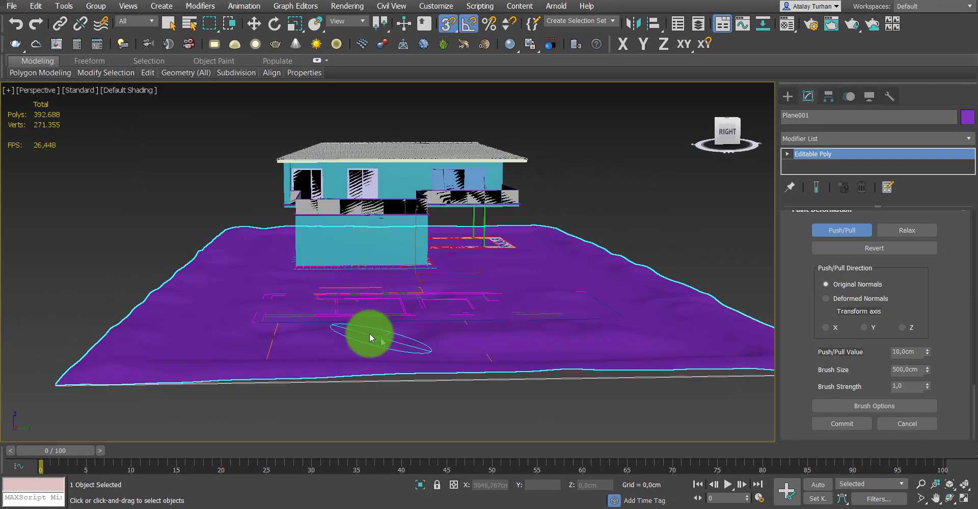
{"action": "mouse_move", "coordinate": [520, 299]}
{"action": "middle_mouse_down", "text": "alt"}
{"action": "mouse_move", "coordinate": [562, 340]}
{"action": "mouse_move", "coordinate": [462, 353]}
{"action": "middle_mouse_up", "text": "alt"}
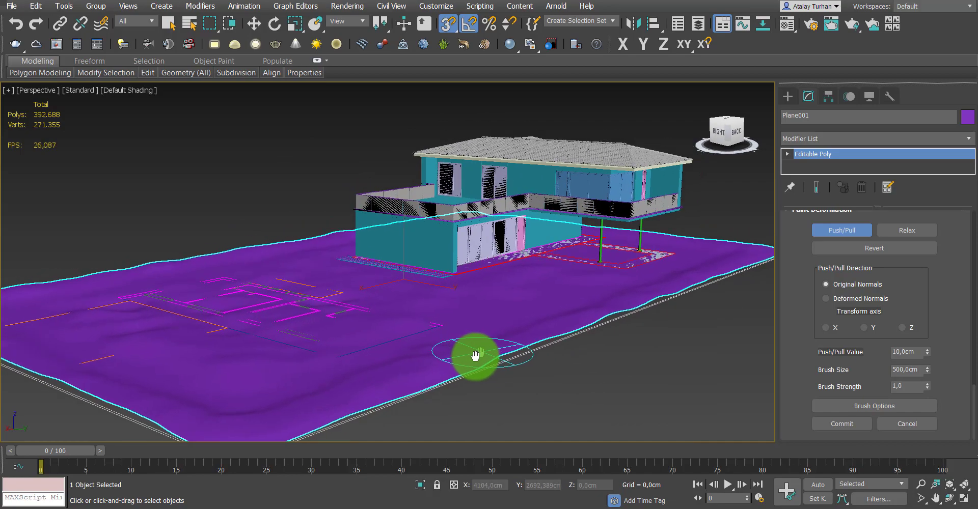
{"action": "scroll", "coordinate": [432, 389], "scroll_direction": "up", "scroll_amount": 4}
{"action": "mouse_move", "coordinate": [439, 387]}
{"action": "middle_mouse_down"}
{"action": "mouse_move", "coordinate": [524, 328]}
{"action": "mouse_move", "coordinate": [507, 343]}
{"action": "mouse_move", "coordinate": [501, 336]}
{"action": "mouse_move", "coordinate": [502, 350]}
{"action": "mouse_move", "coordinate": [517, 355]}
{"action": "mouse_move", "coordinate": [565, 320]}
{"action": "middle_mouse_up"}
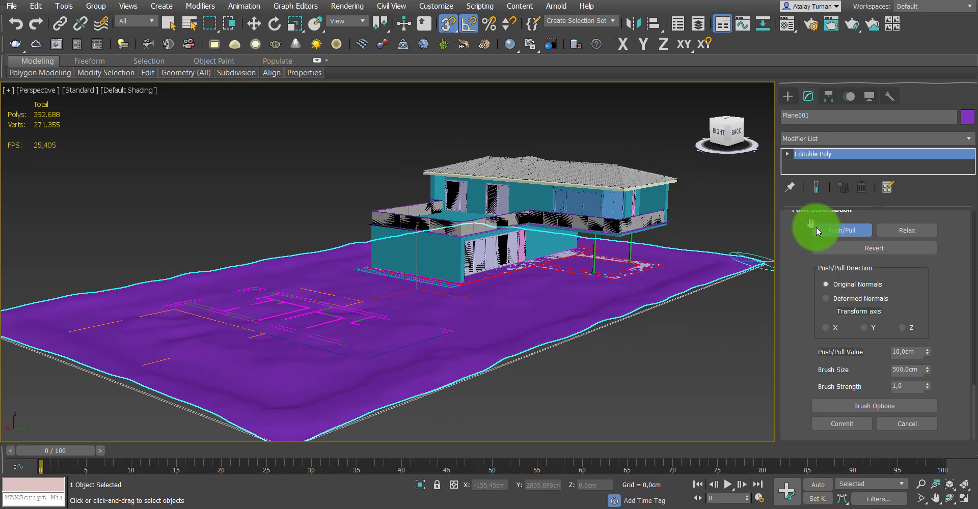
- Turn off Push/Pull painting and switch to the Move tool with W
{"action": "left_click", "coordinate": [834, 233]}
{"action": "key", "text": "w"}
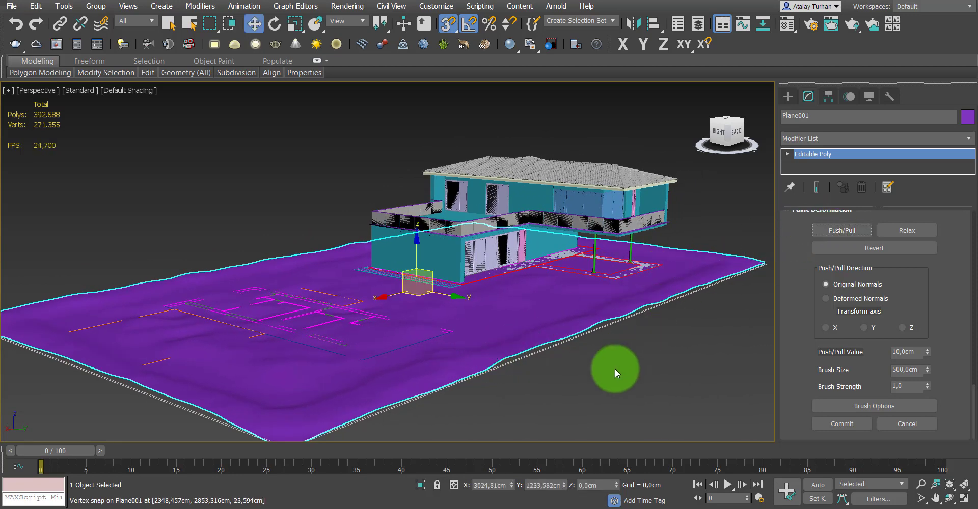
{"action": "middle_click_drag", "start_coordinate": [616, 372], "coordinate": [620, 370]}
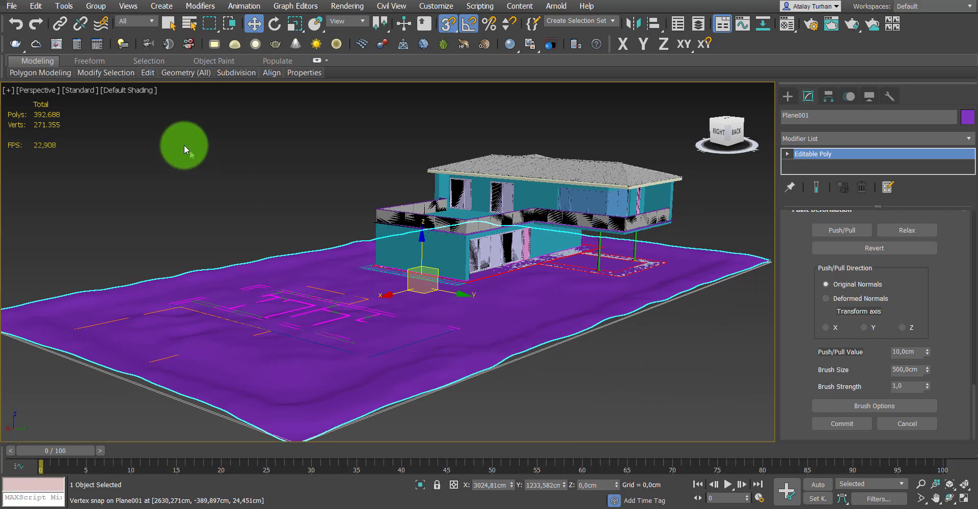
- Preview the viewport as Hidden Line, then return it to Default Shading
{"action": "left_click", "coordinate": [128, 90]}
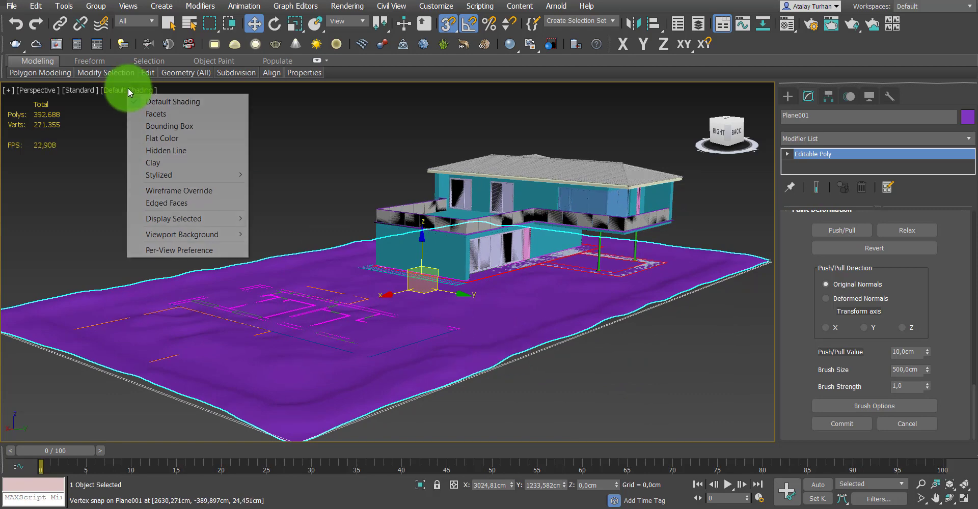
{"action": "left_click", "coordinate": [175, 150]}
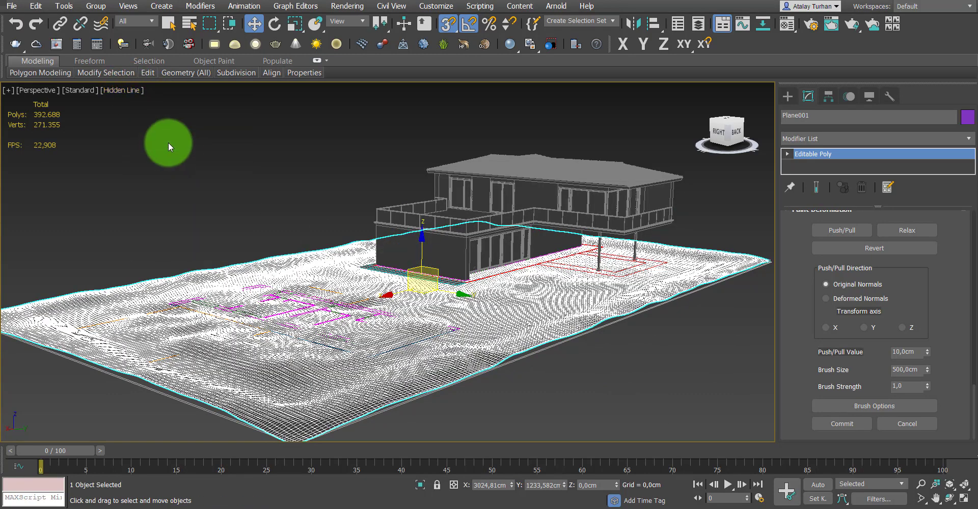
{"action": "left_click", "coordinate": [124, 92]}
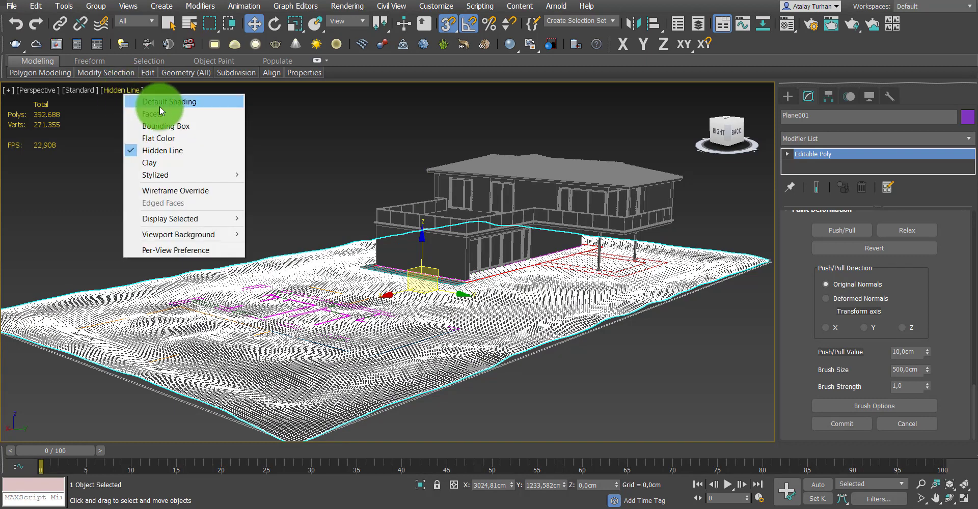
{"action": "left_click", "coordinate": [169, 104]}
{"action": "left_click", "coordinate": [132, 92]}
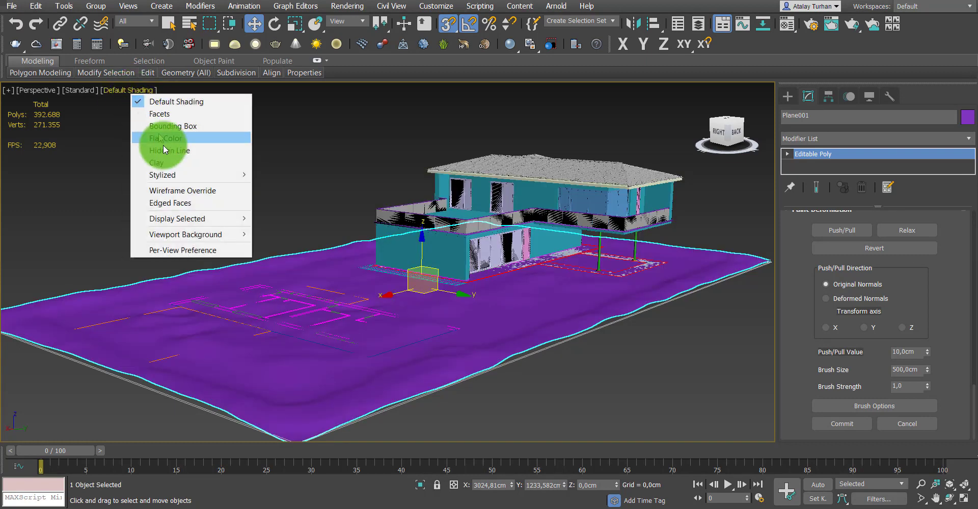